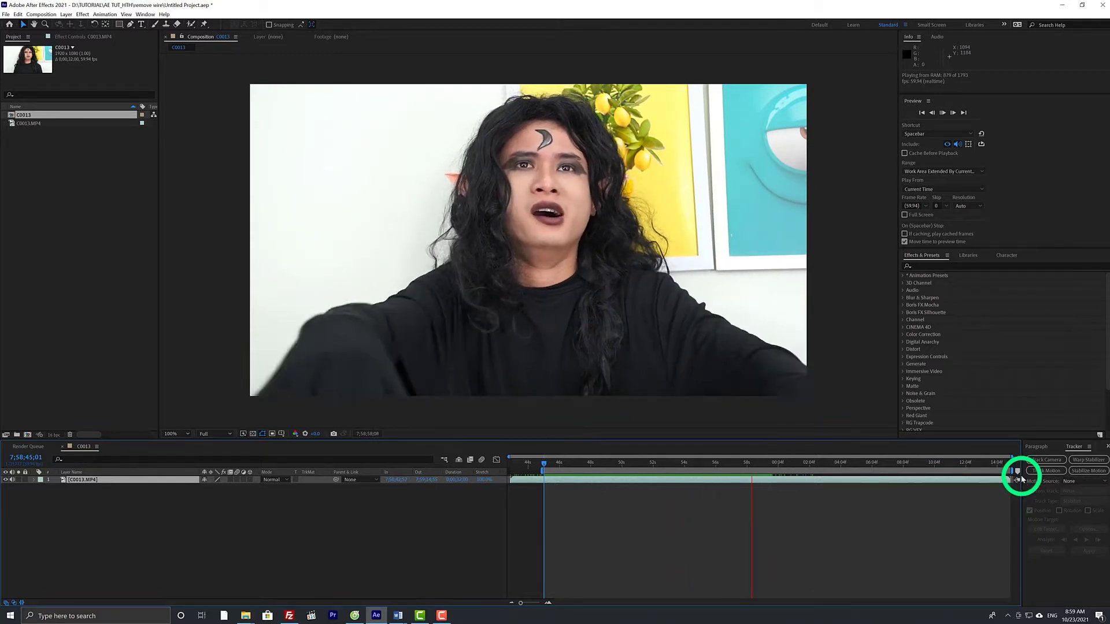
- Stop the preview, shorten the work area to end just before 7;59;00;15, and trim the composition to it
key(space)
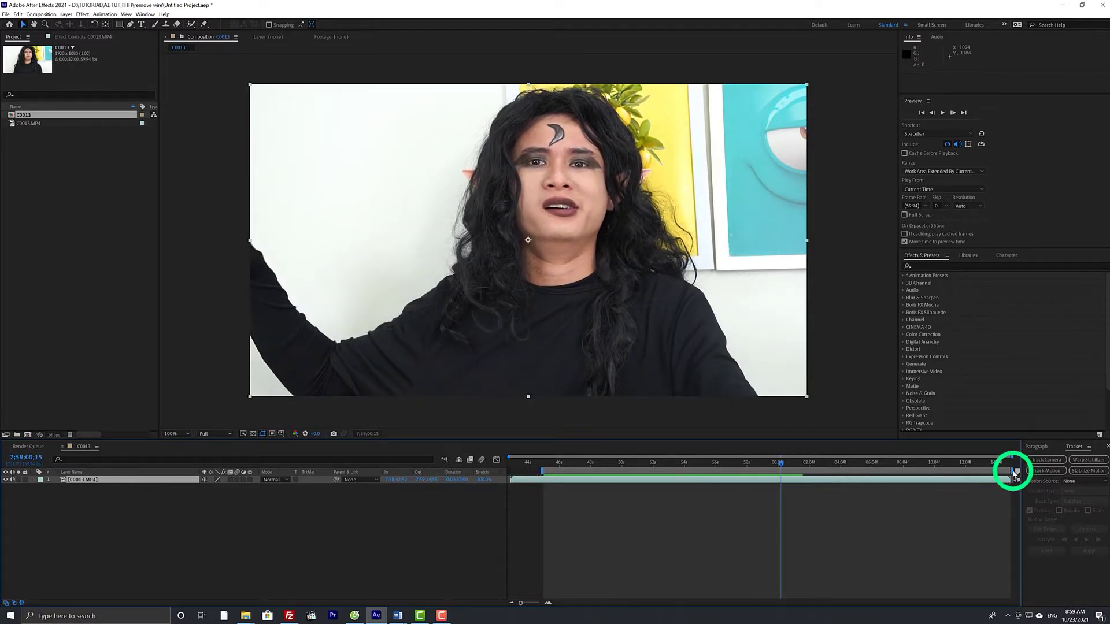
drag(1015, 473, 775, 497)
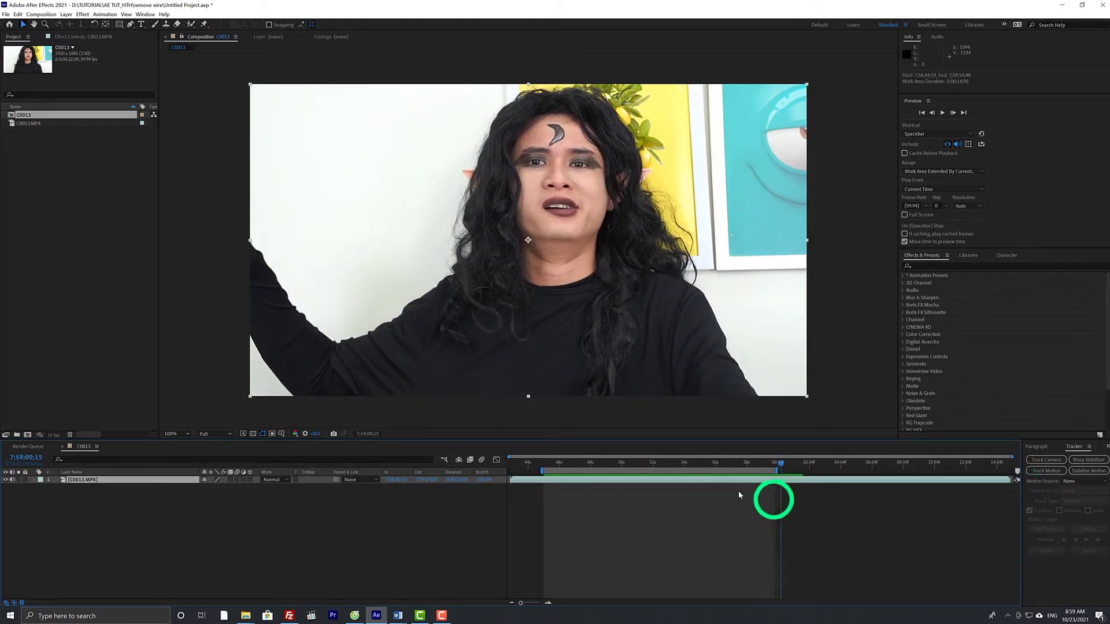
right_click(662, 473)
click(709, 494)
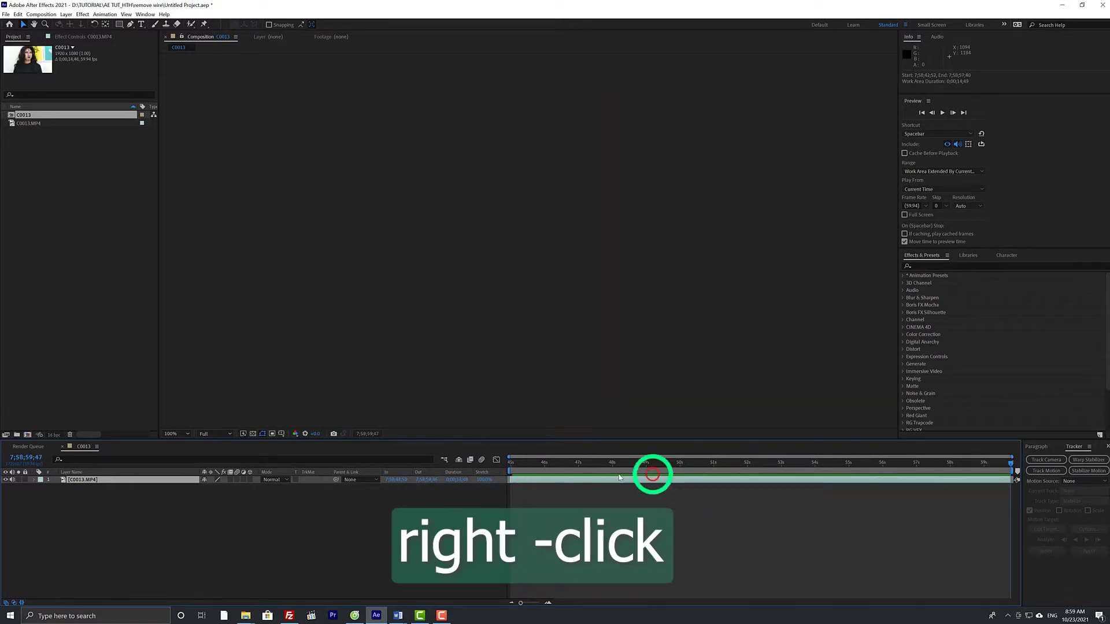
- Duplicate the C0013.MP4 layer in the C0013 composition
drag(557, 460, 589, 466)
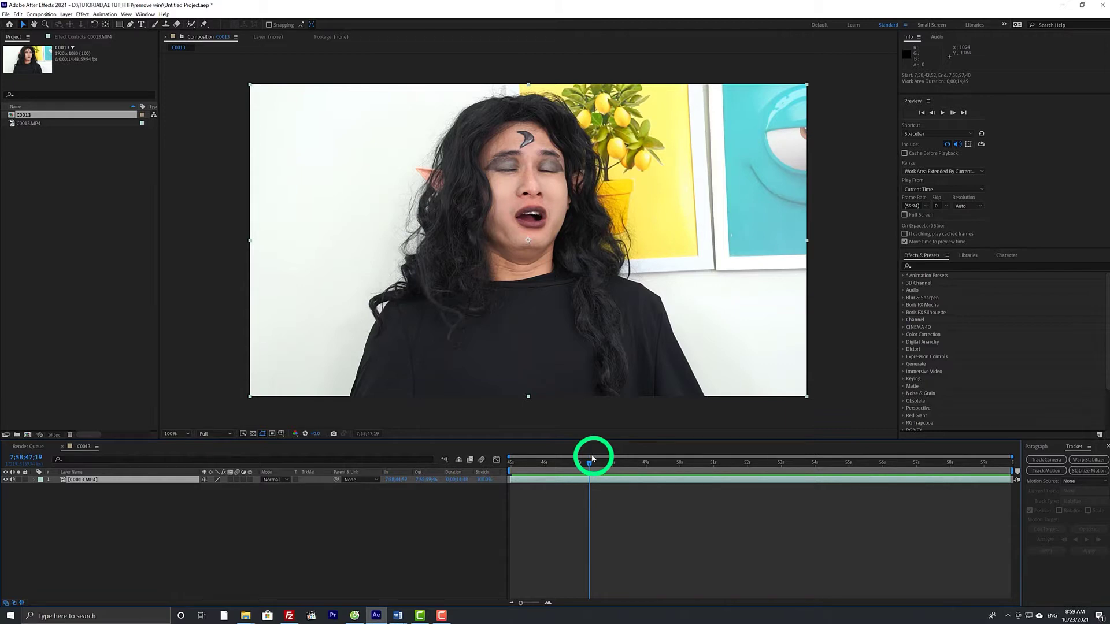
click(583, 463)
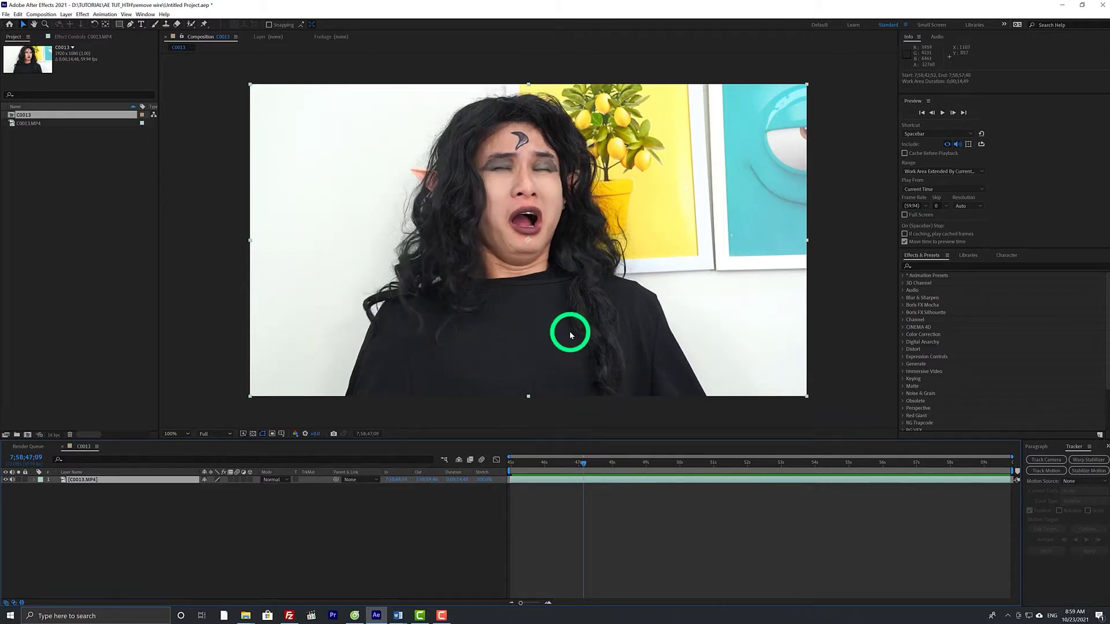
scroll(570, 332, up, 3)
scroll(570, 331, down, 1)
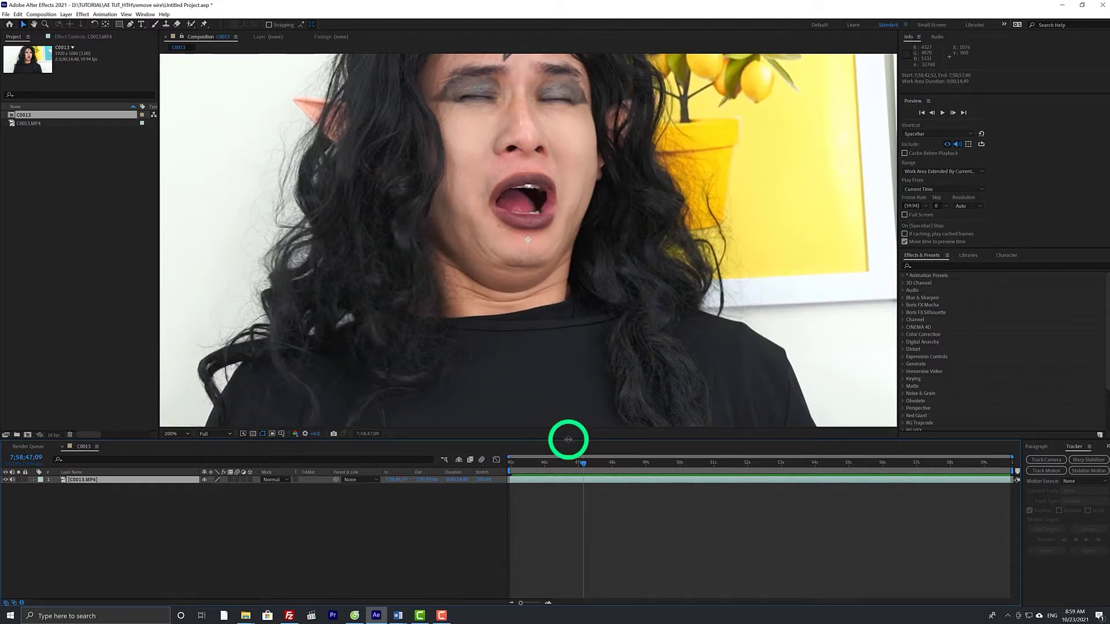
drag(569, 439, 570, 530)
scroll(577, 406, down, 2)
key(ctrl+d)
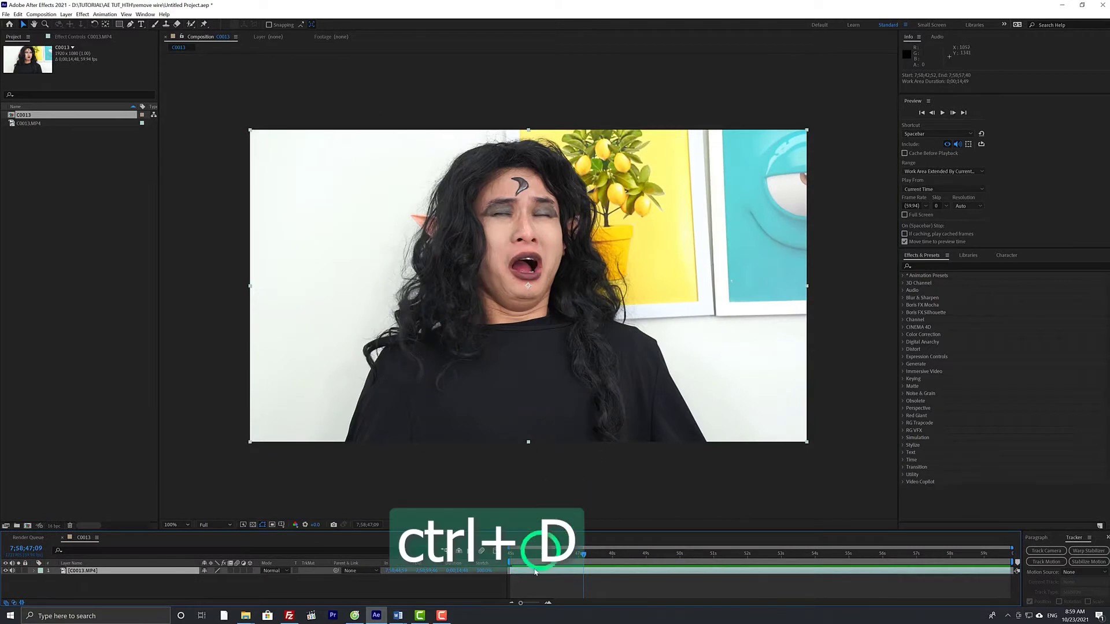
click(533, 573)
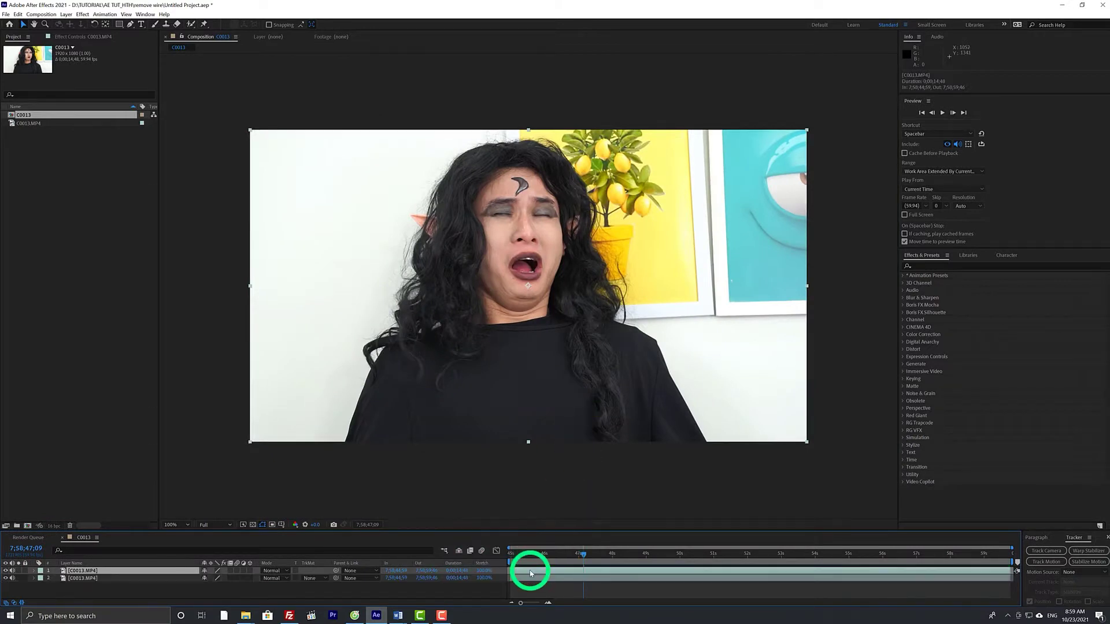
- Rename the lower C0013.MP4 layer as Original
click(93, 578)
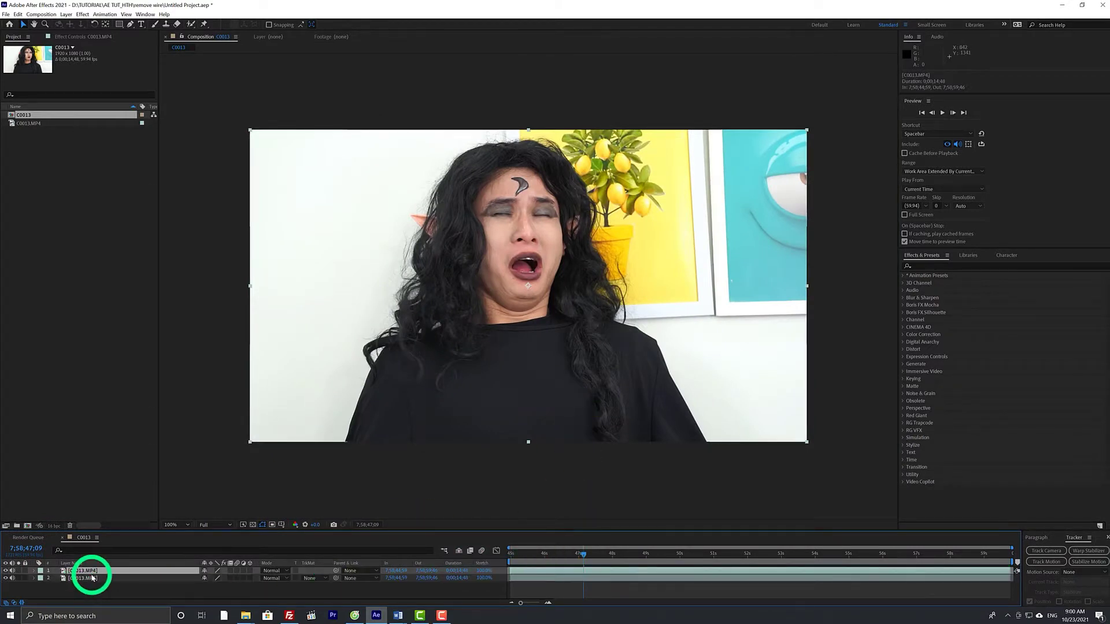
right_click(92, 579)
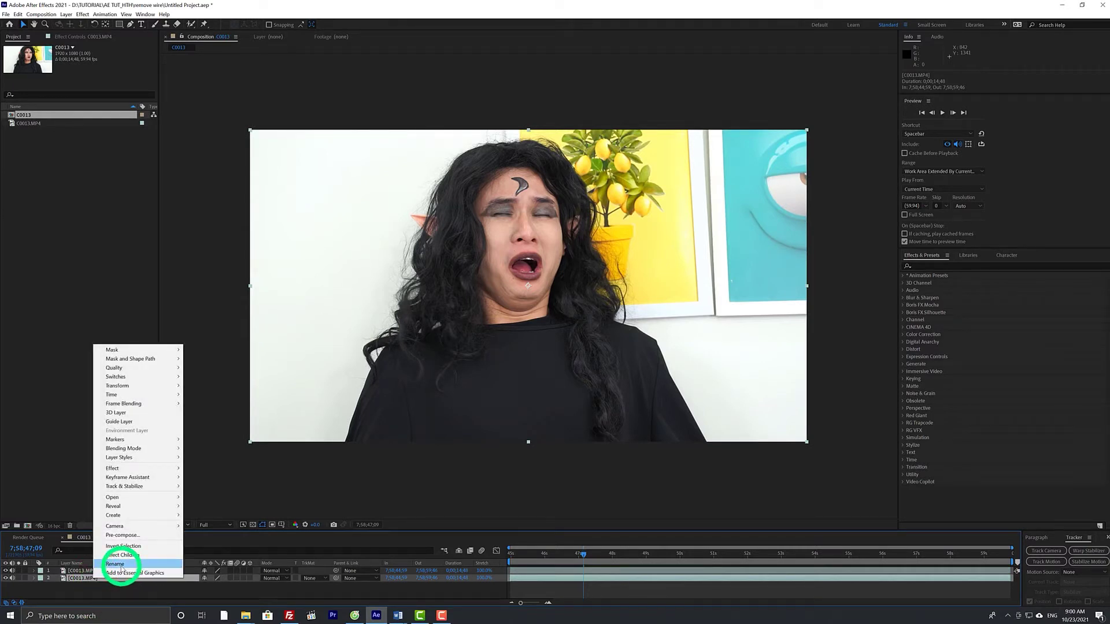
click(139, 565)
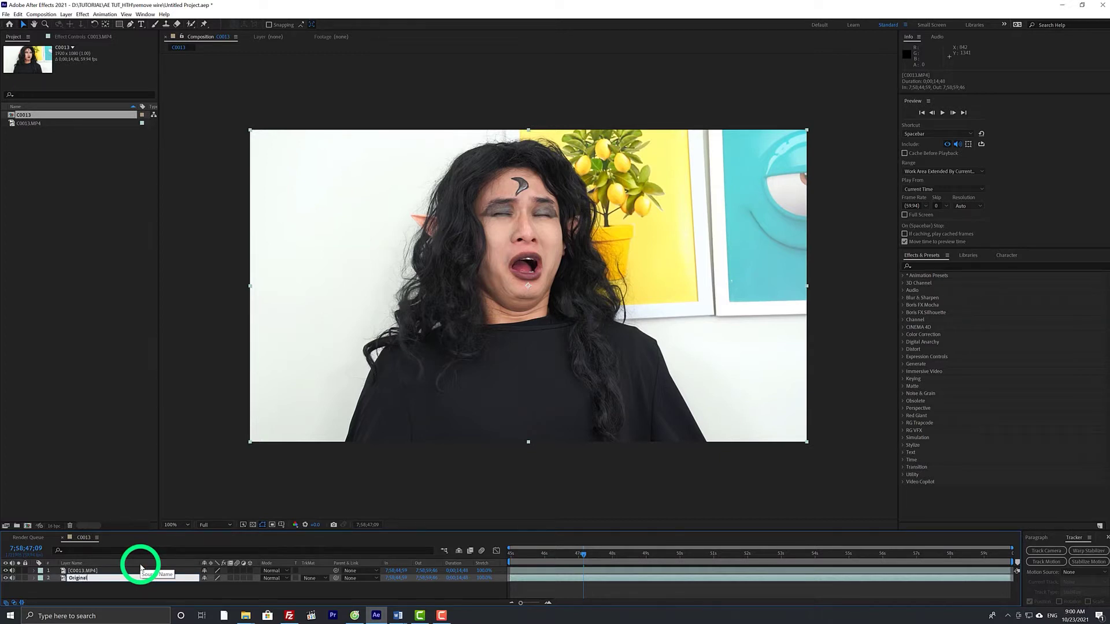
key(Return)
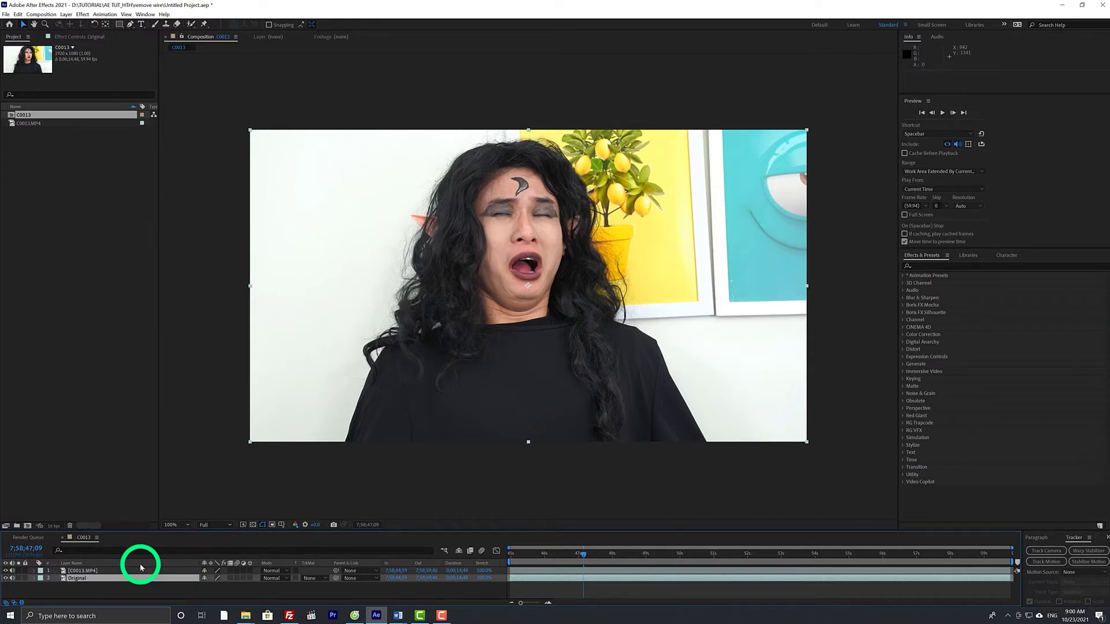
- Rename the upper C0013.MP4 layer as track face
click(79, 572)
right_click(79, 571)
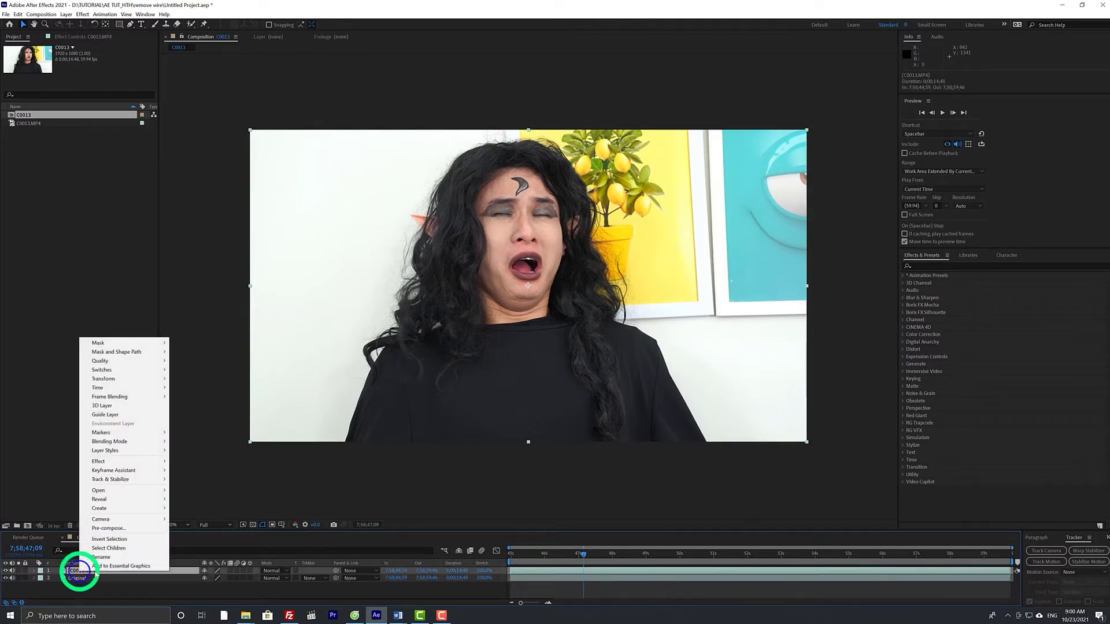
click(113, 558)
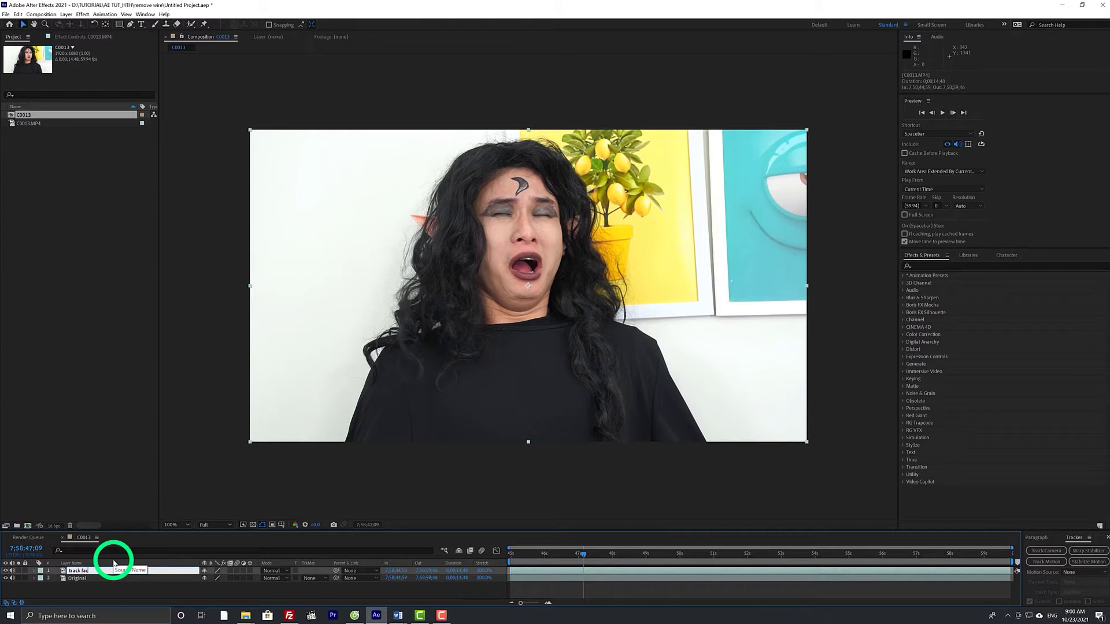
key(Return)
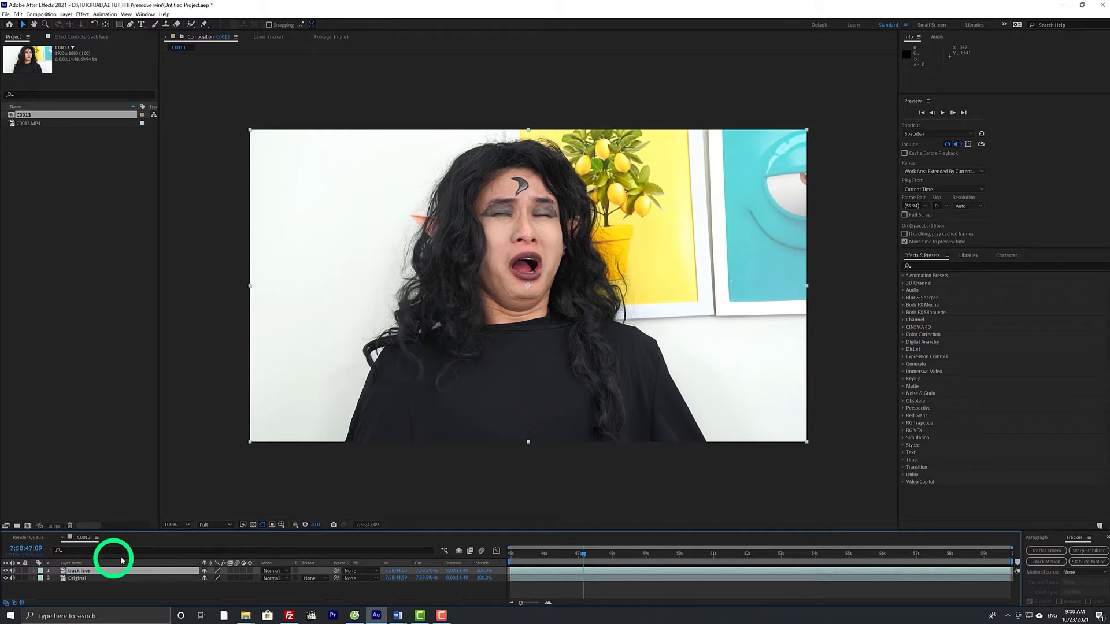
- At 7;58;48;53, draw a closed ten-point Pen mask around the face outline on the track face layer
click(586, 574)
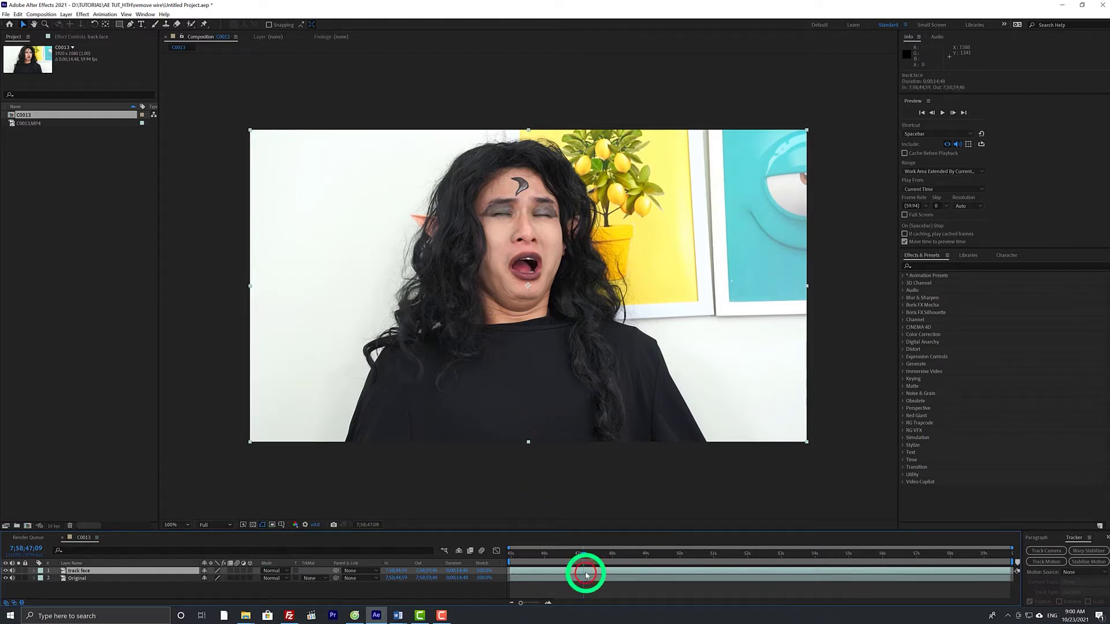
scroll(529, 296, up, 2)
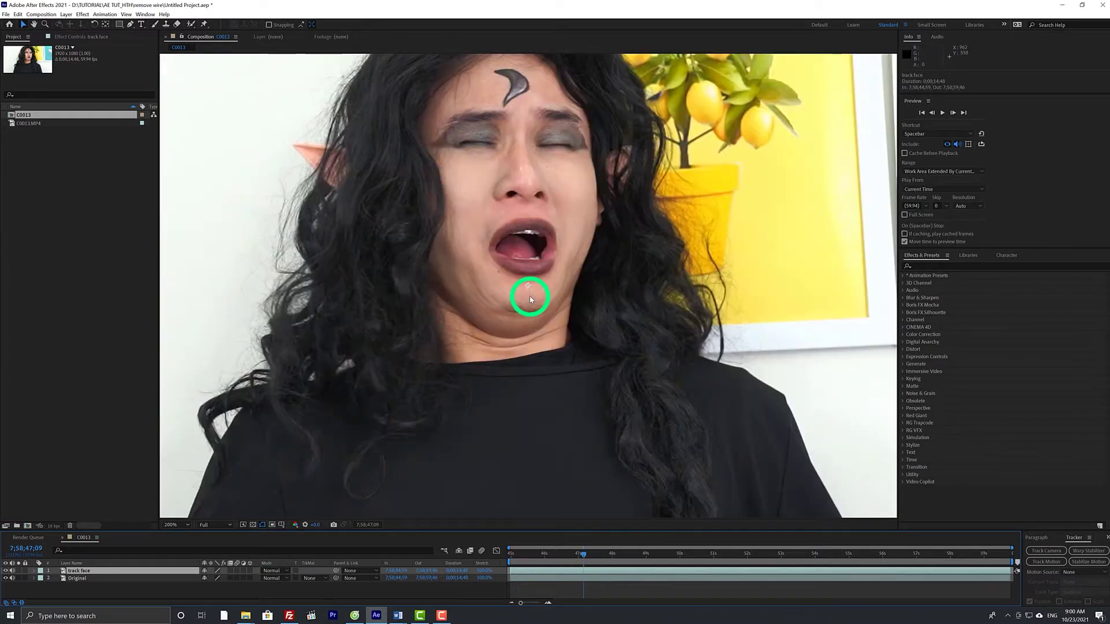
drag(545, 218, 541, 291)
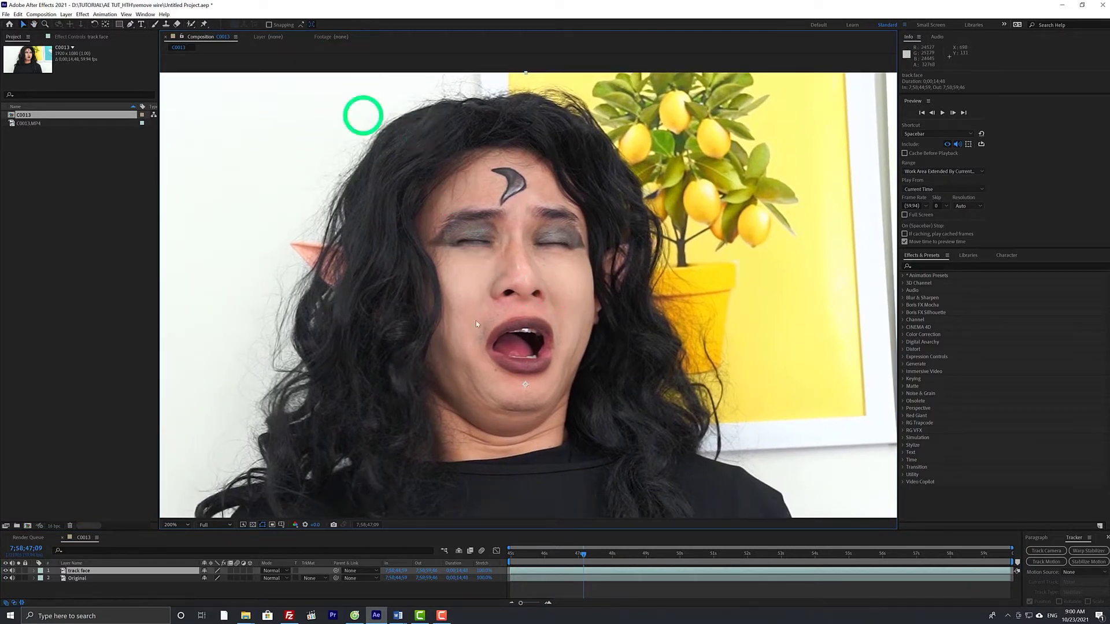
drag(582, 560, 642, 560)
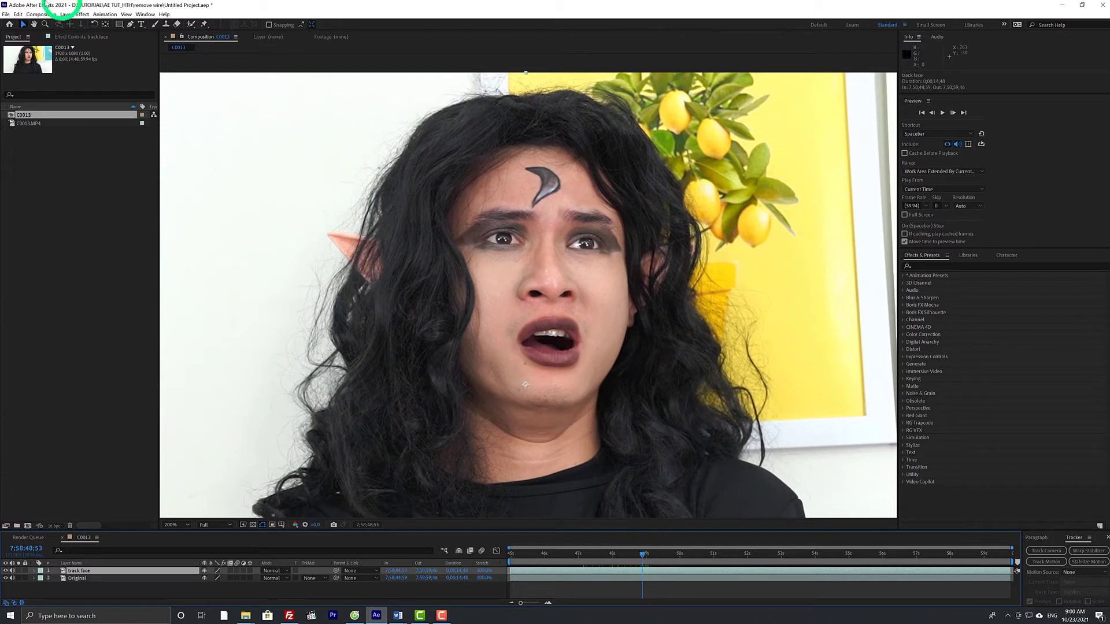
click(130, 24)
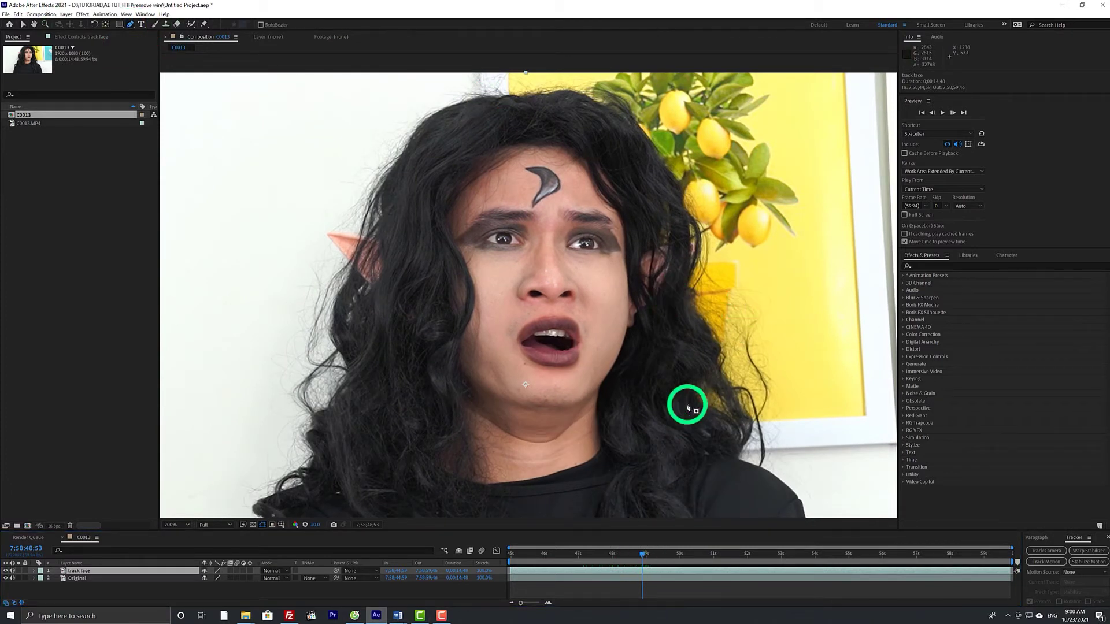
click(580, 403)
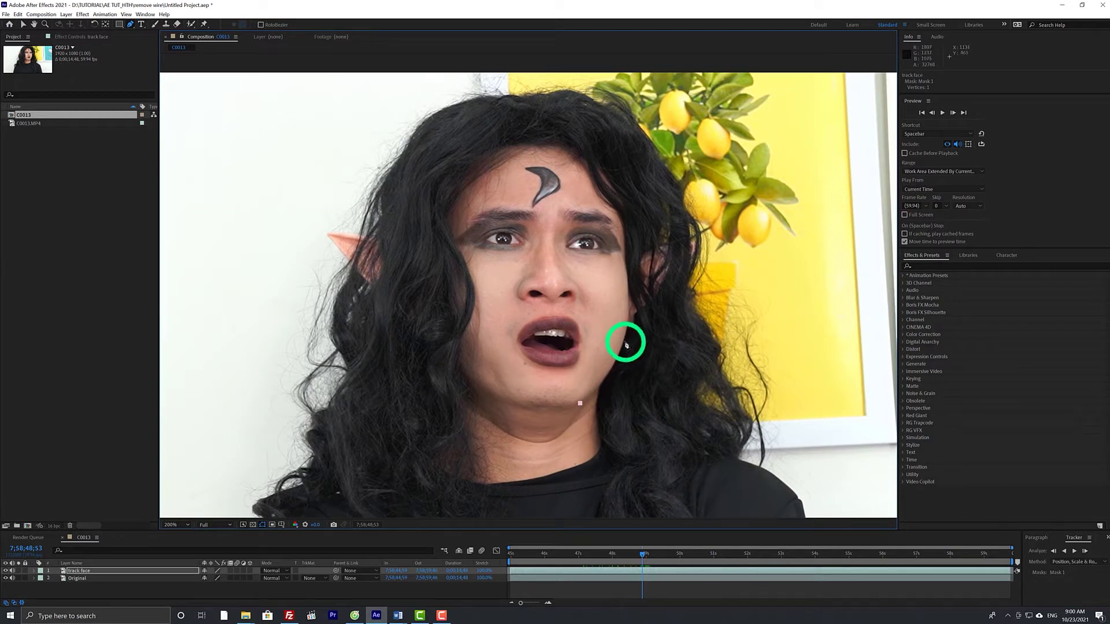
click(626, 246)
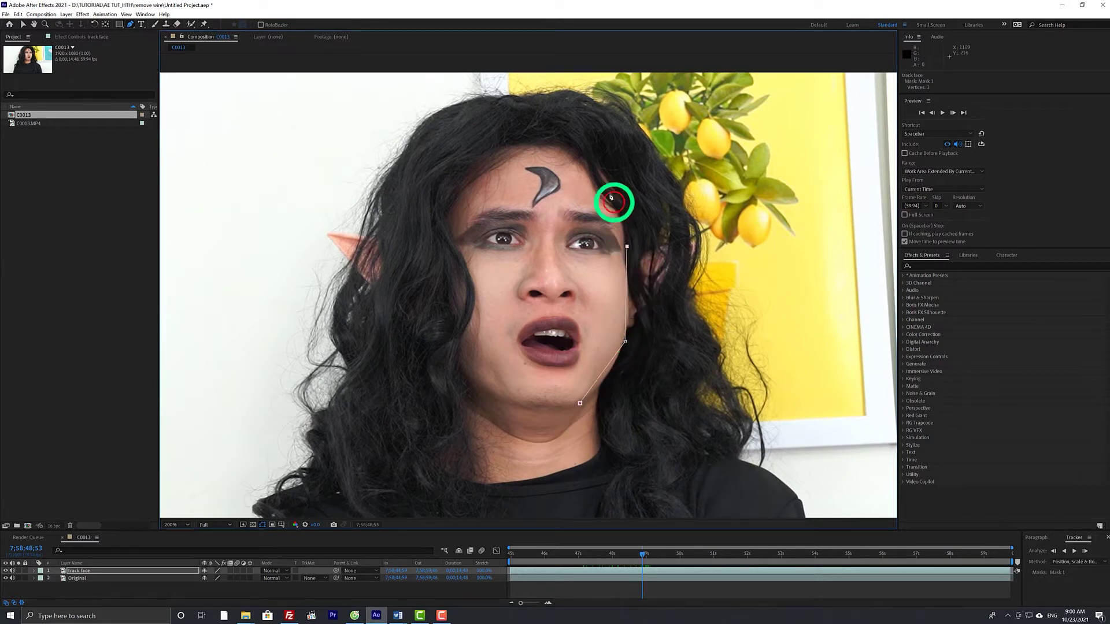
click(576, 155)
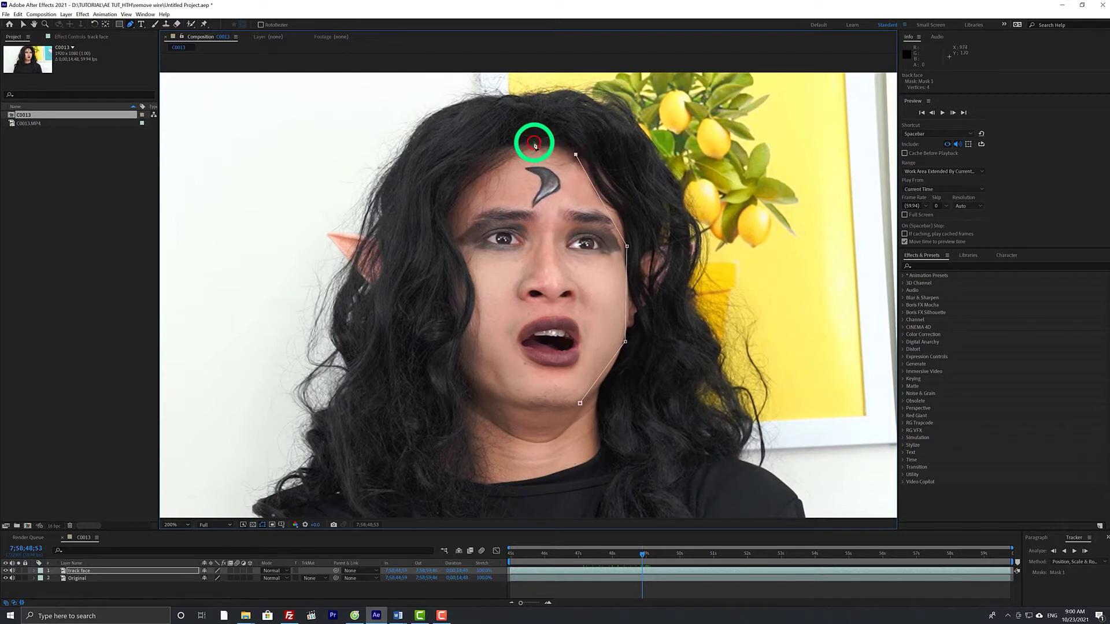
click(525, 142)
click(475, 166)
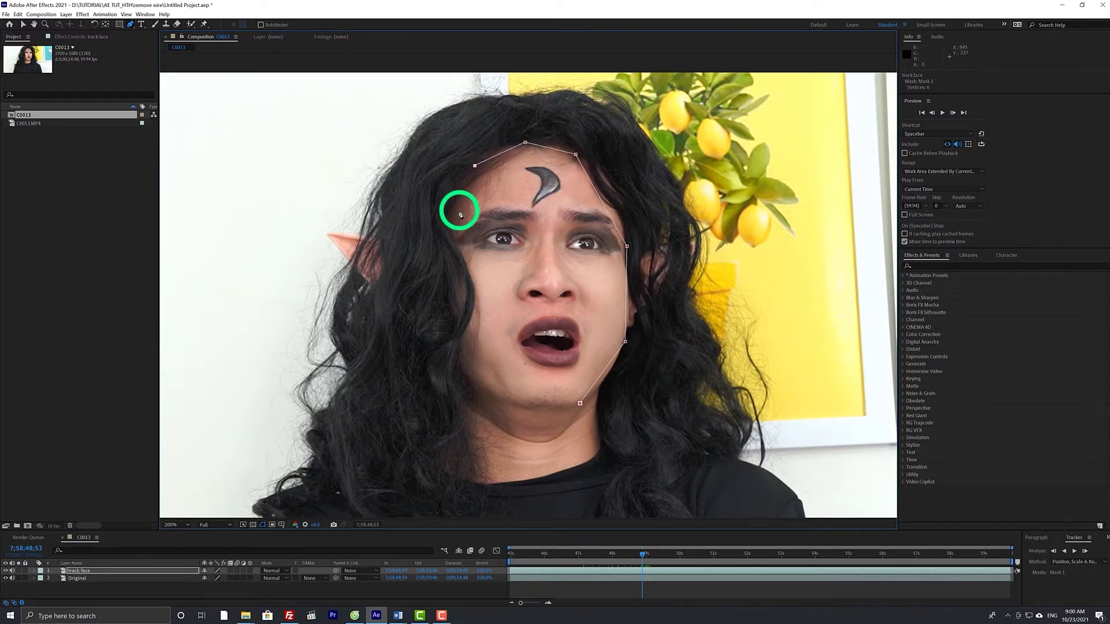
click(466, 288)
click(466, 370)
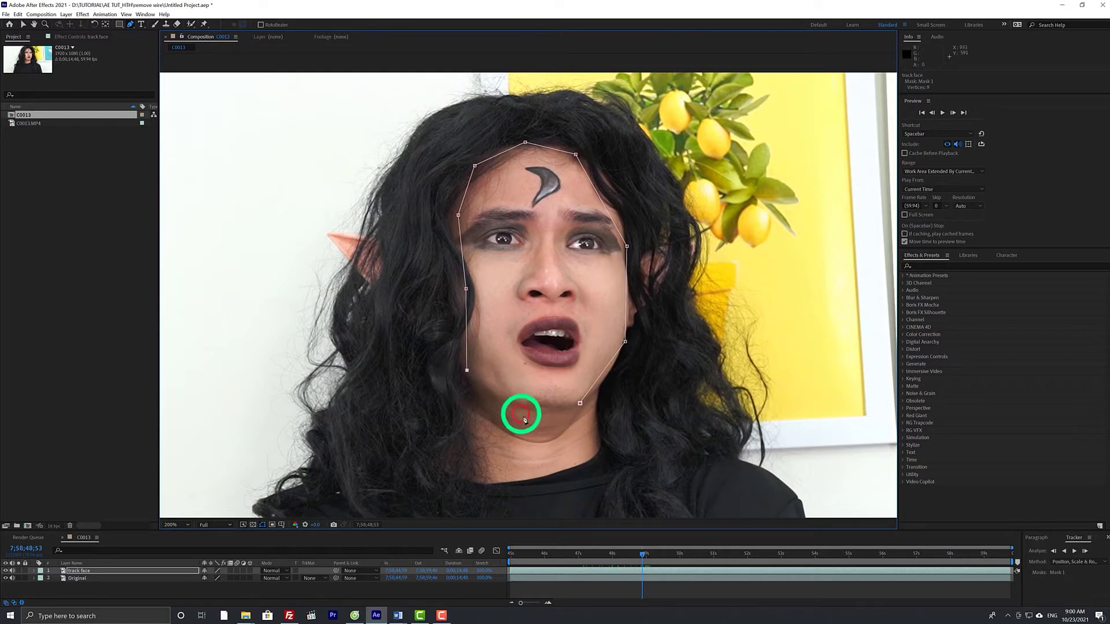
click(509, 401)
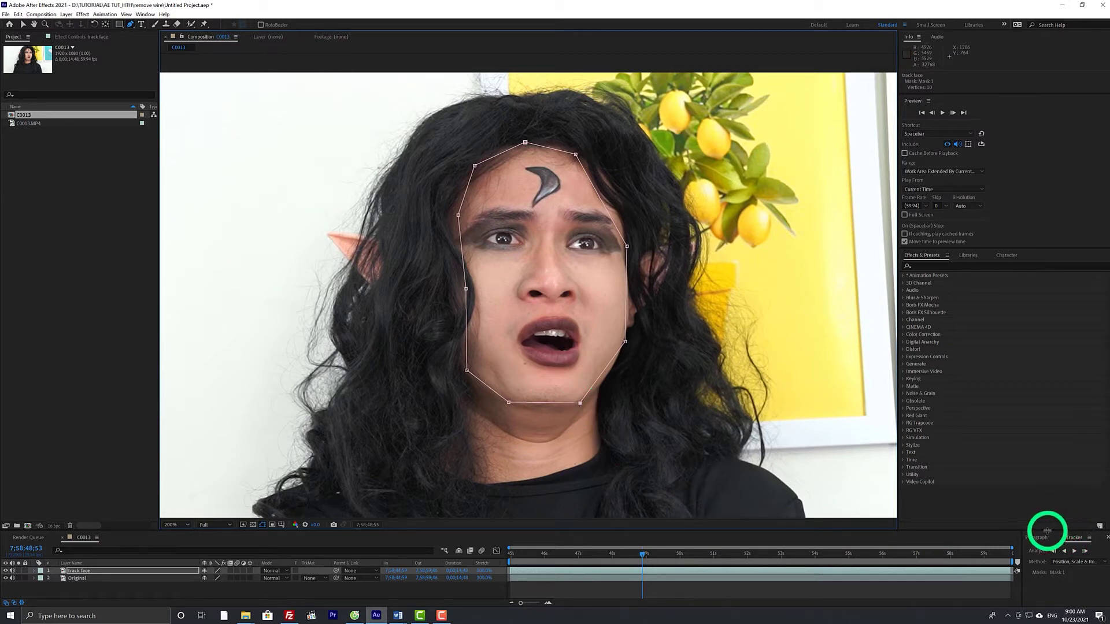
- Track the face mask through the clip with the Face Tracking (Outline Only) method and check it at 7;58;46;46
drag(1047, 530, 1041, 486)
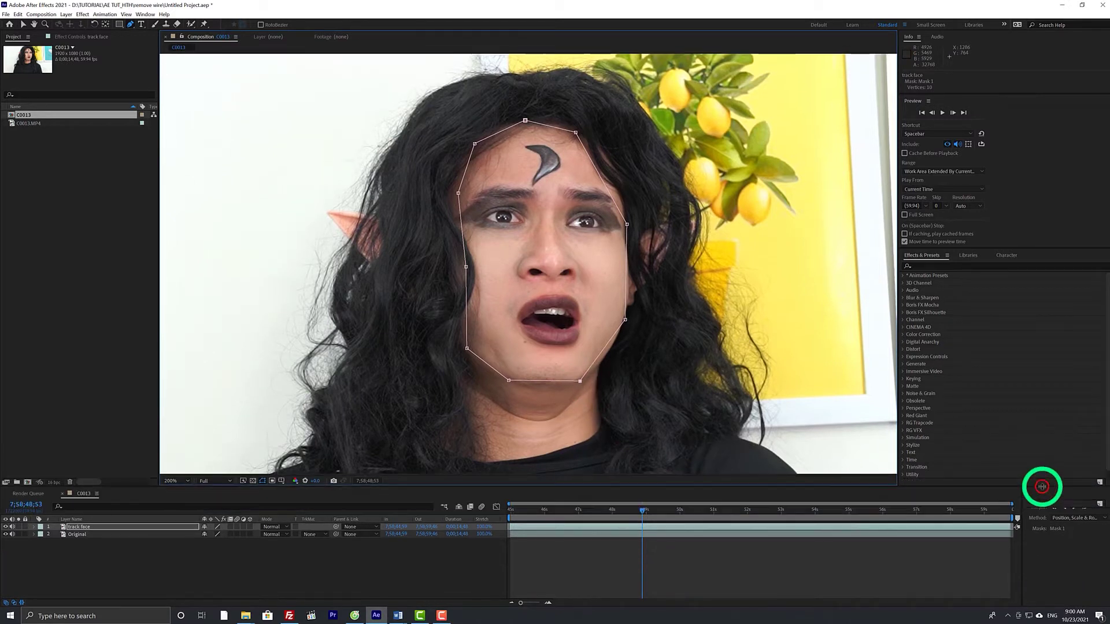
click(1081, 516)
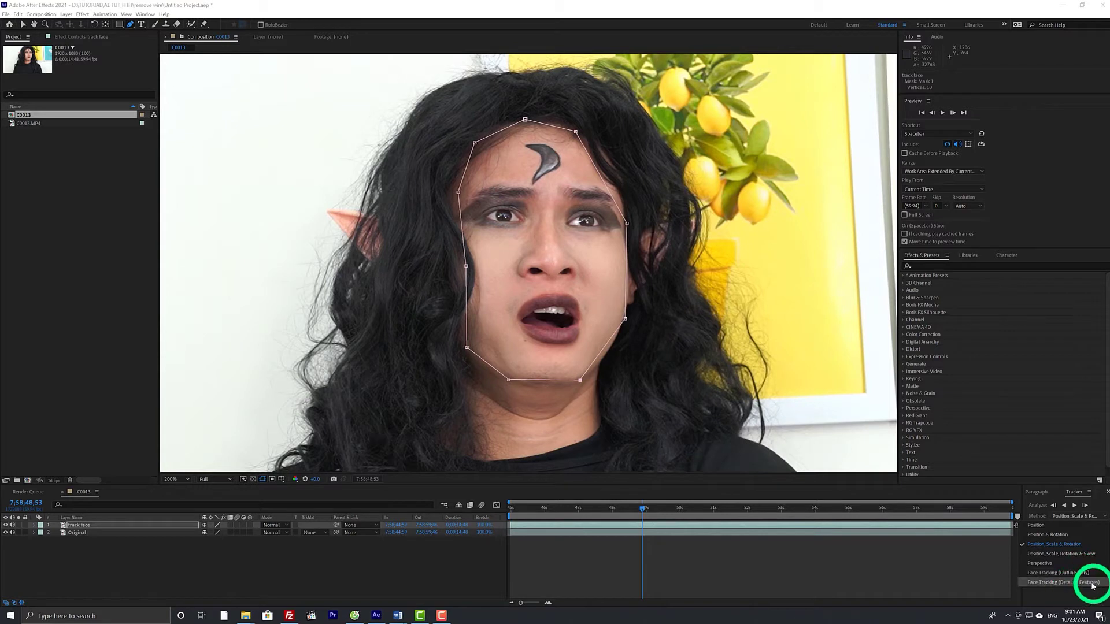
click(1069, 573)
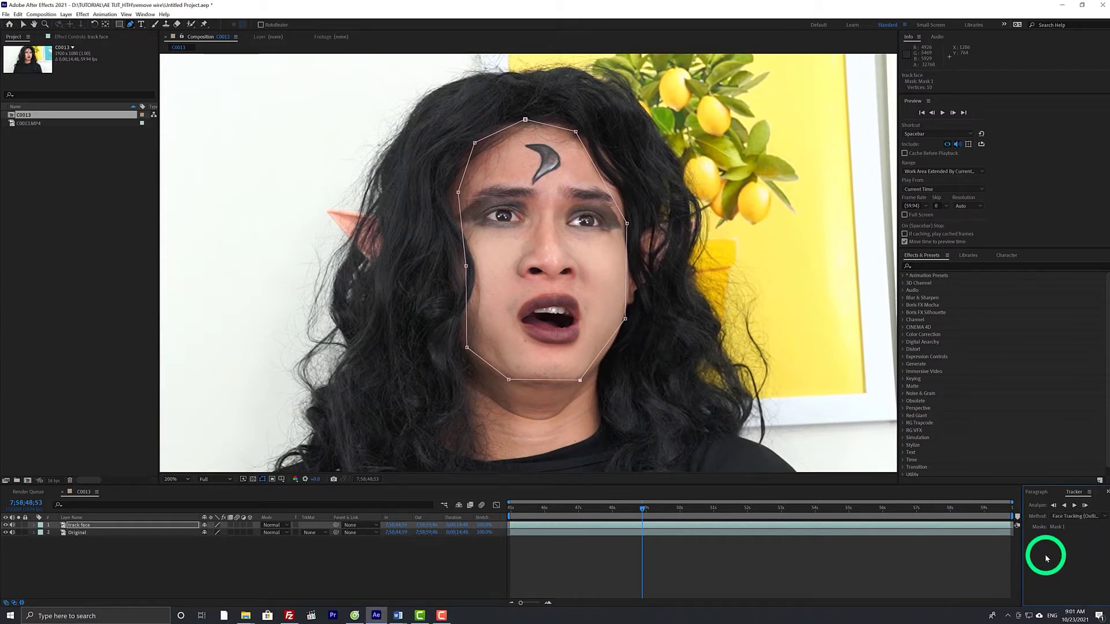
click(1074, 507)
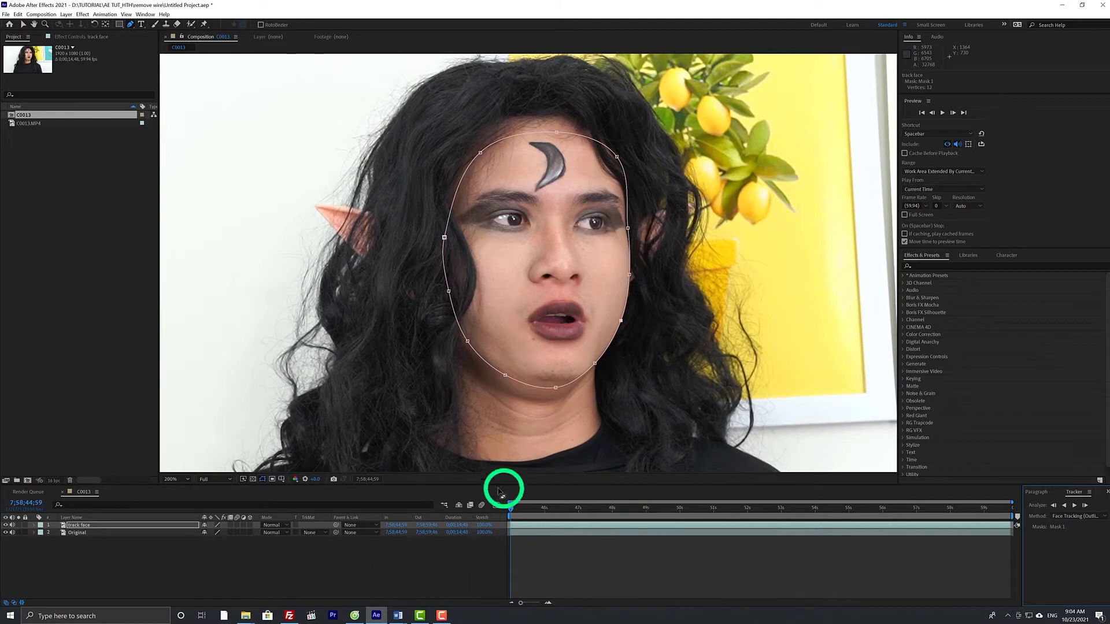
drag(513, 508, 570, 524)
- Create a new solid layer coloured with the skin tone sampled from the forehead
right_click(109, 567)
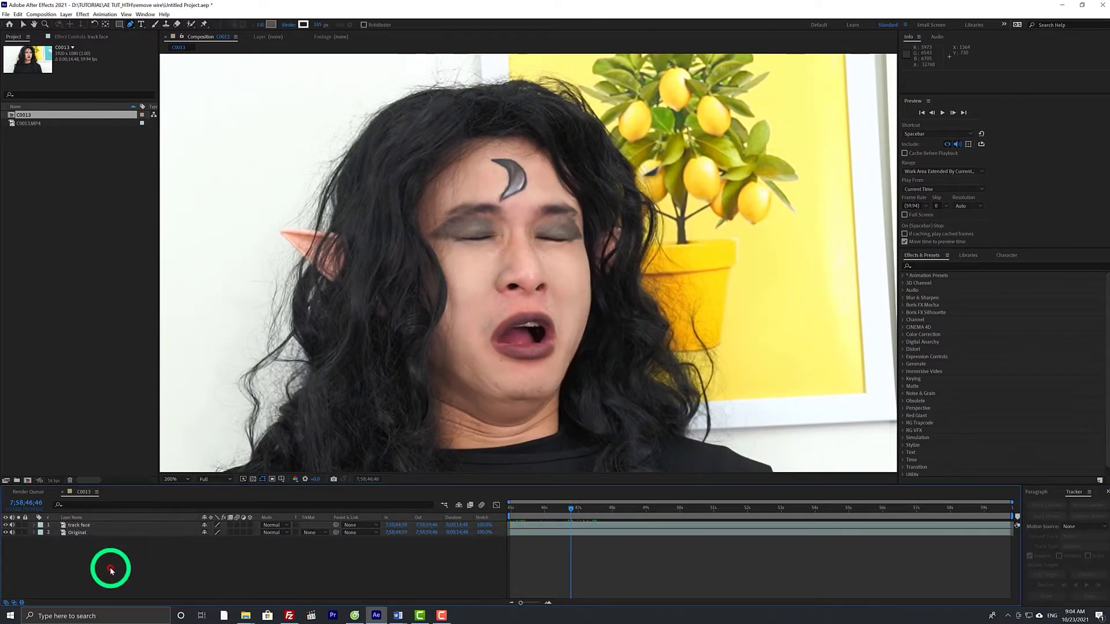
mouse_move(153, 474)
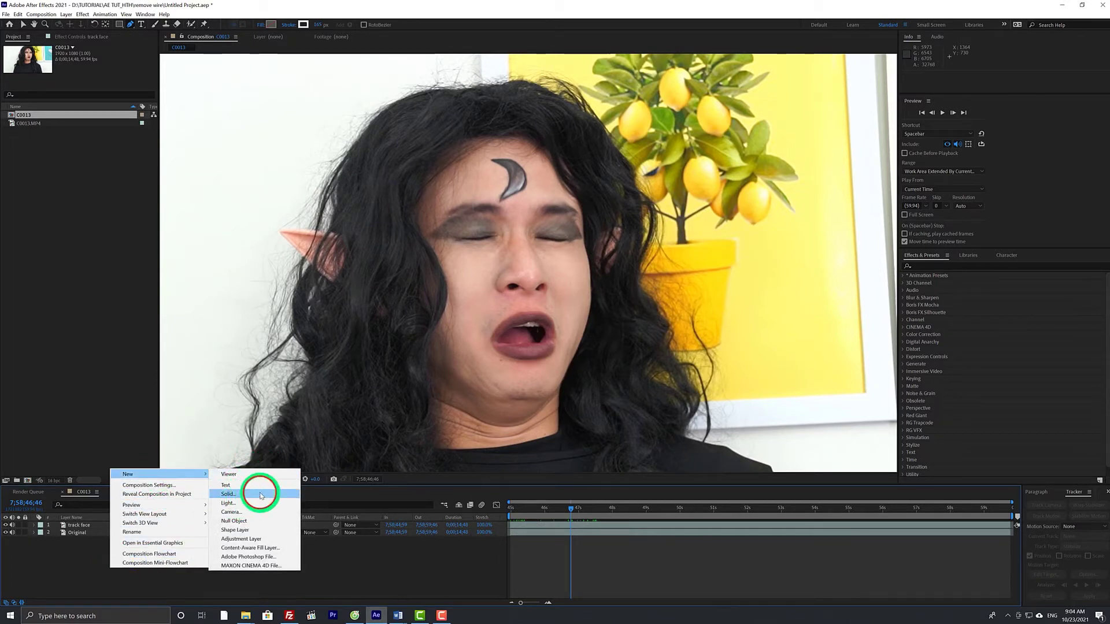
click(260, 496)
click(547, 362)
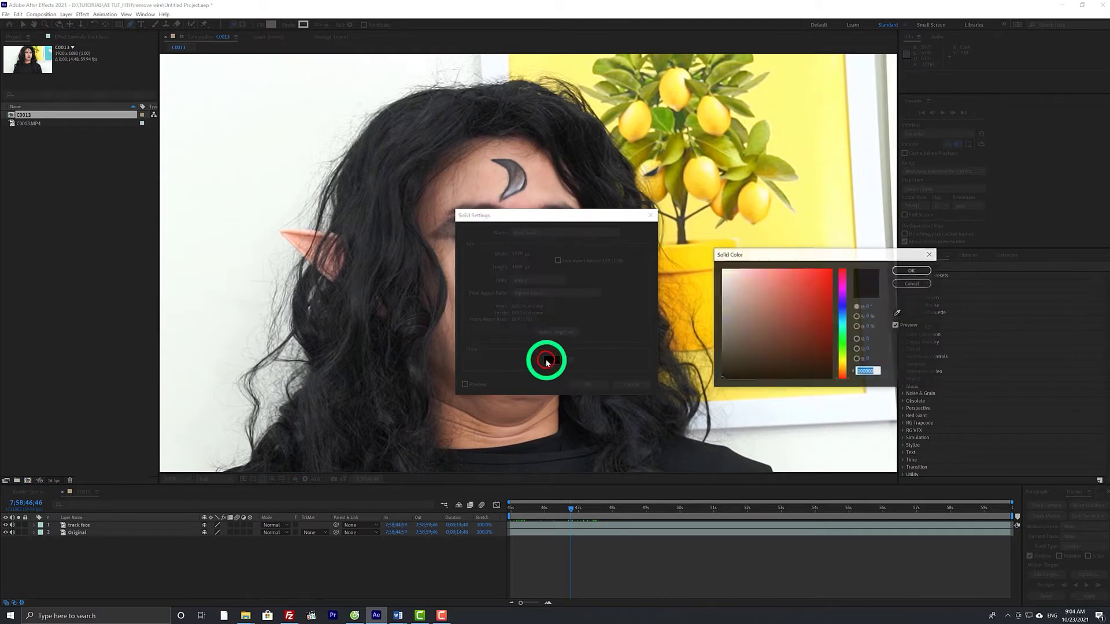
click(758, 305)
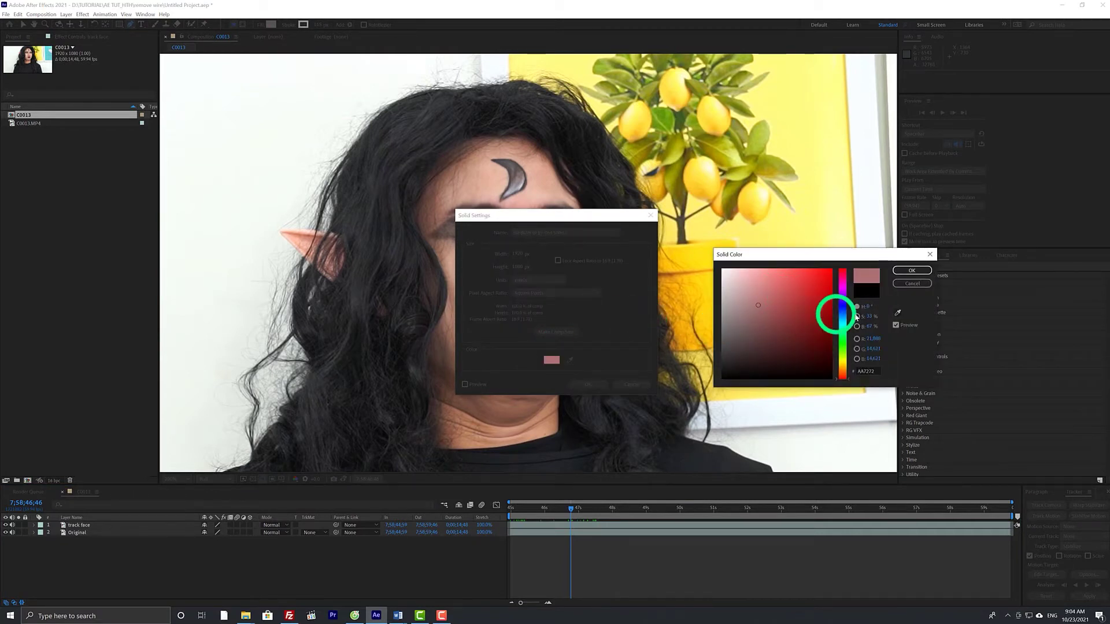
click(700, 226)
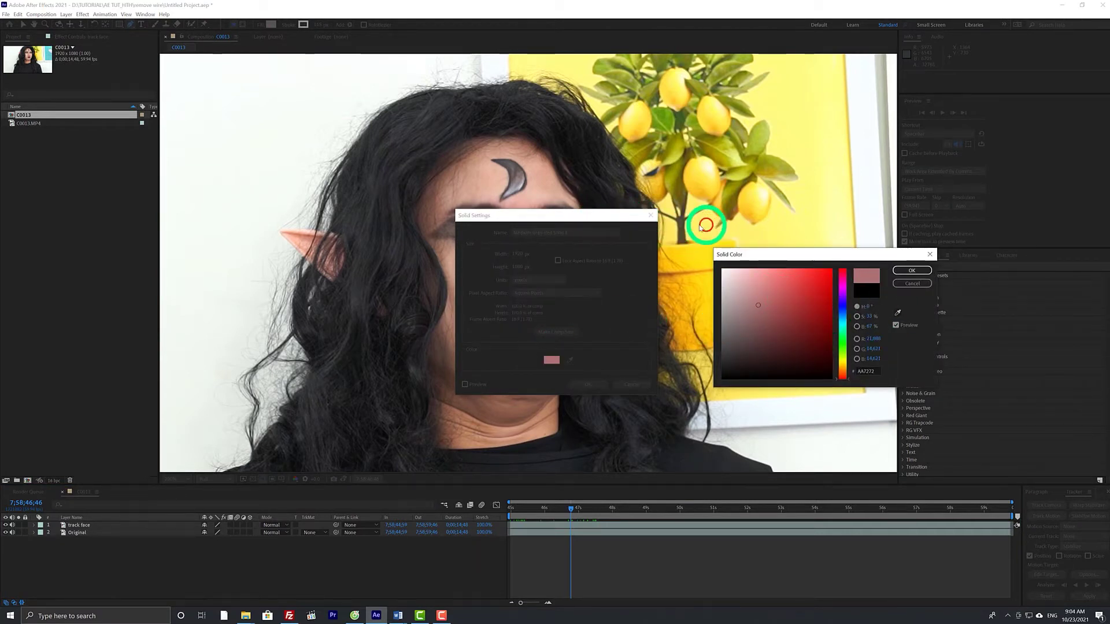
click(898, 311)
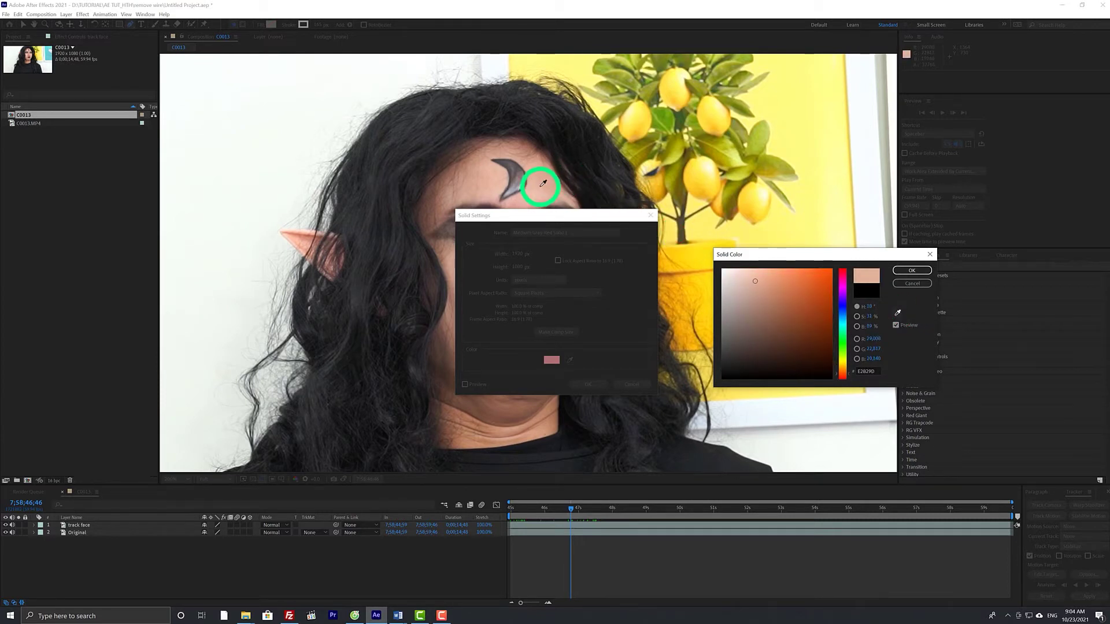
click(912, 271)
click(581, 385)
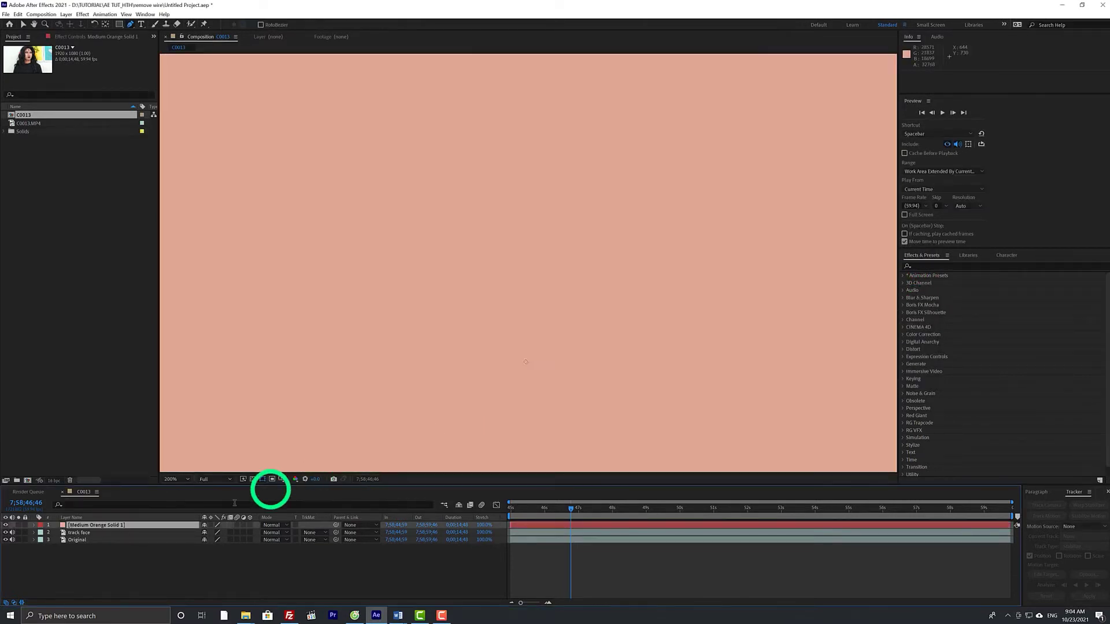
- Rename the new skin-coloured solid layer as face
right_click(81, 525)
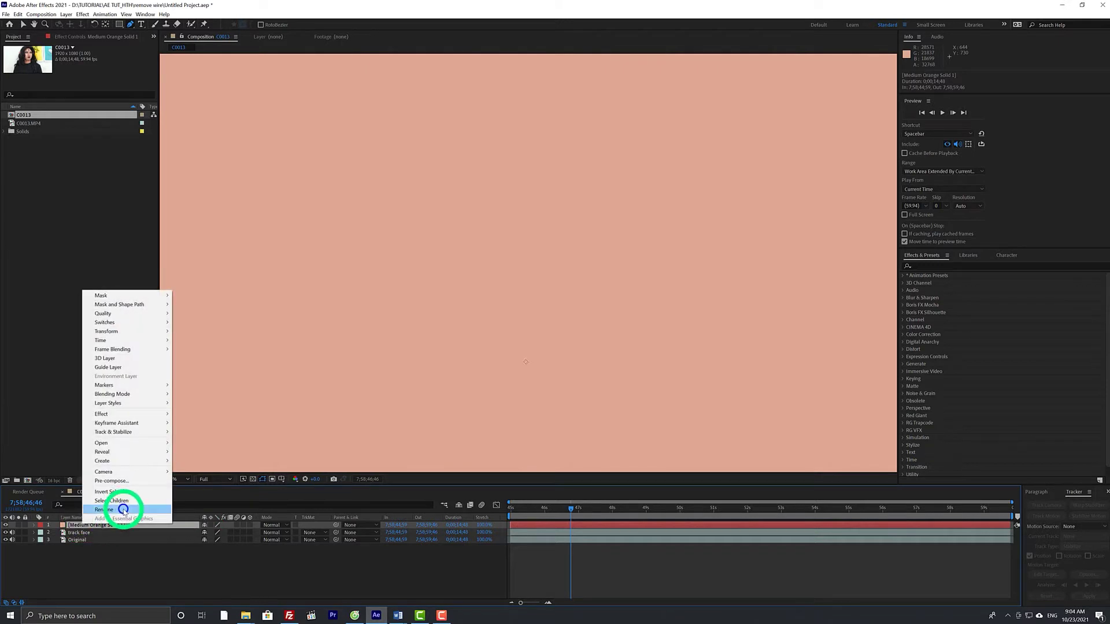
click(124, 510)
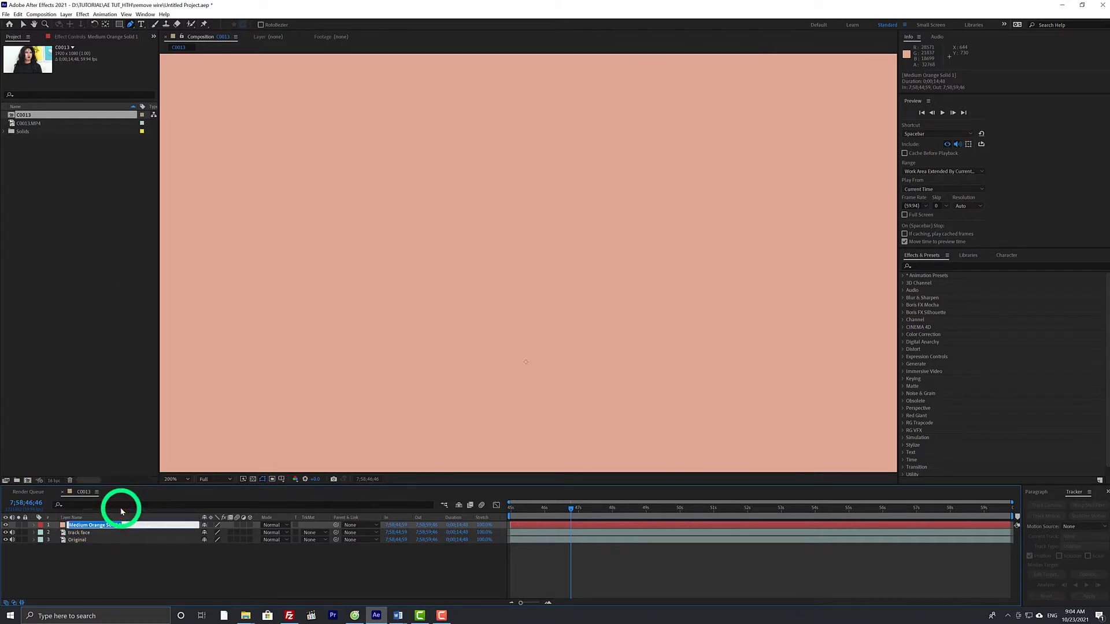
key(Return)
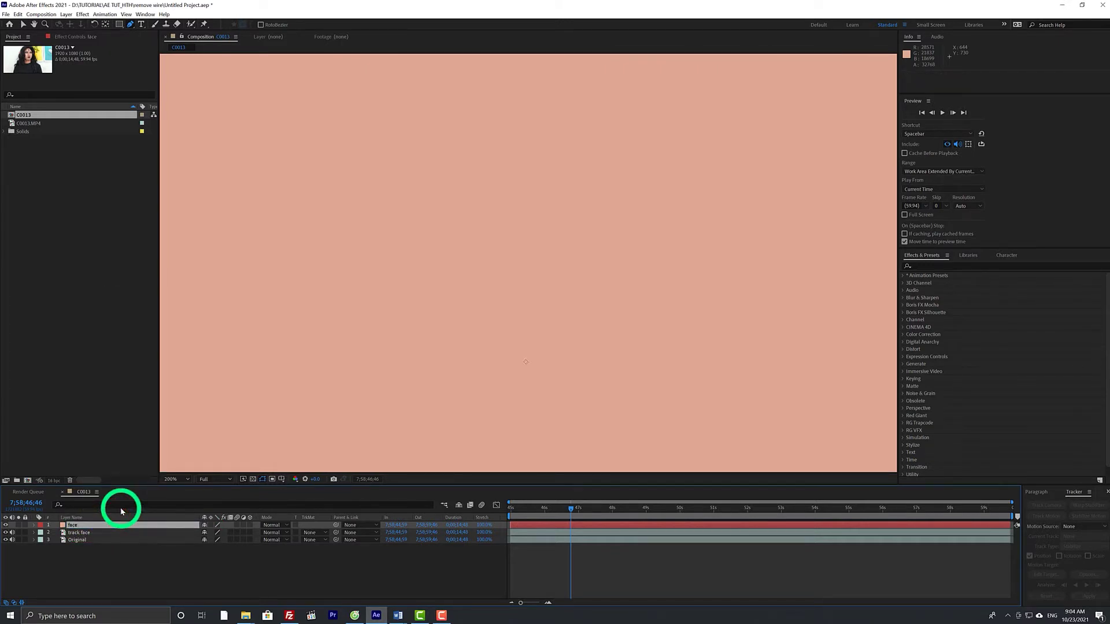
- Expand the masks of the track face layer and copy them with property links
click(75, 533)
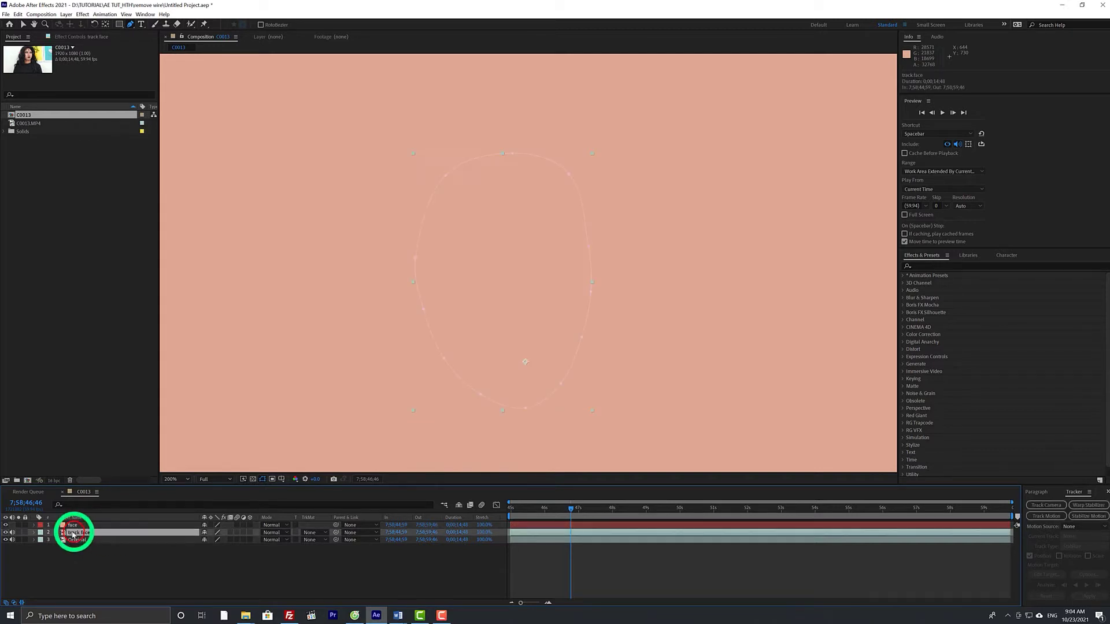
click(34, 533)
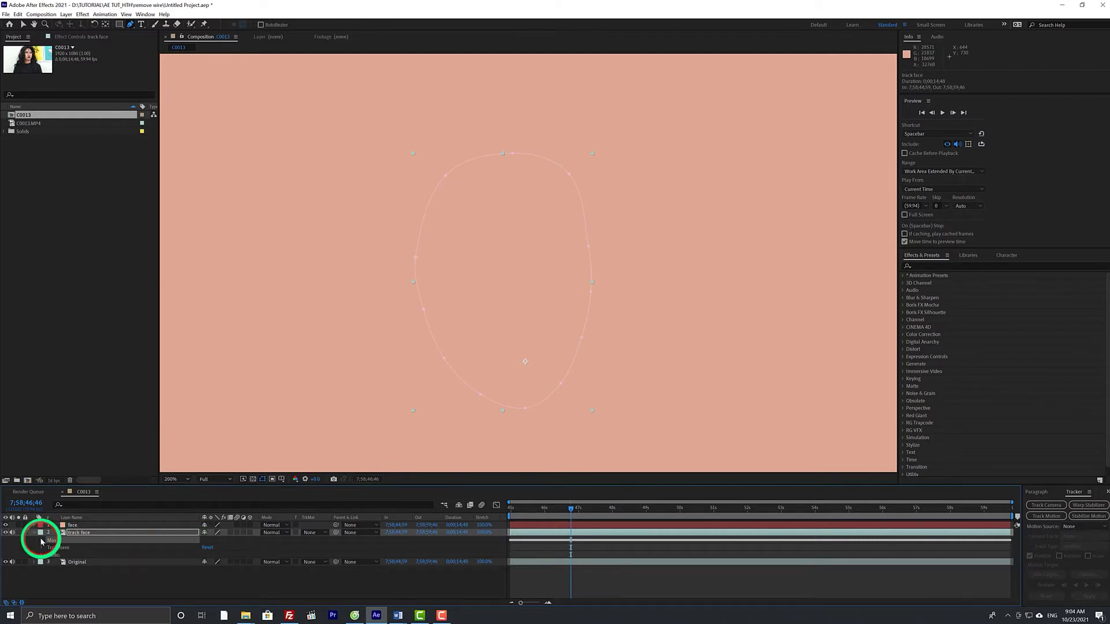
click(41, 540)
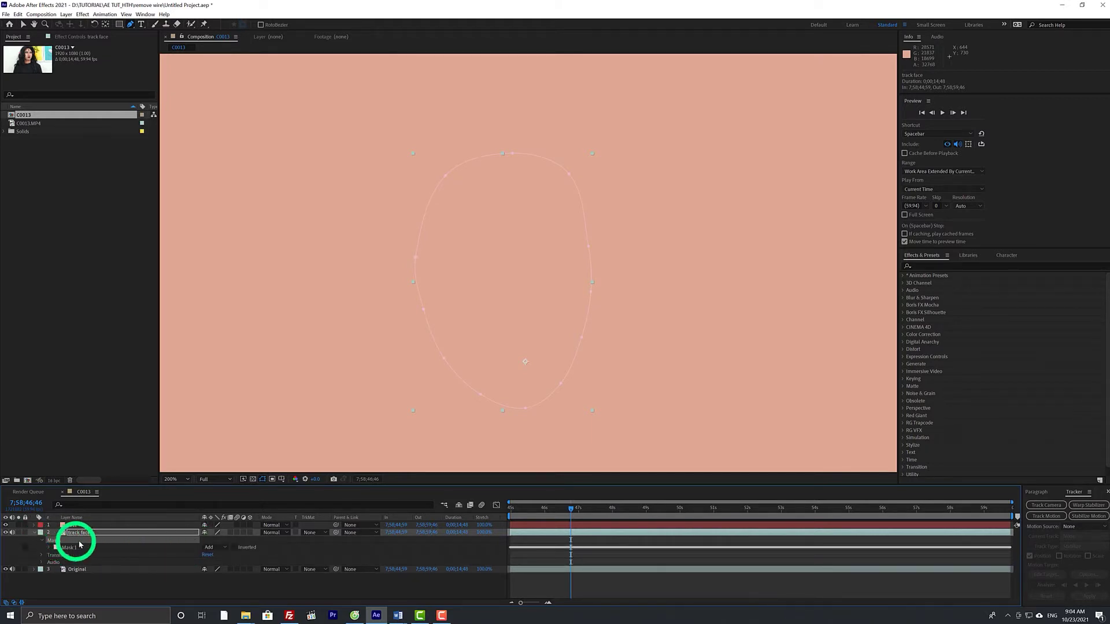
click(19, 15)
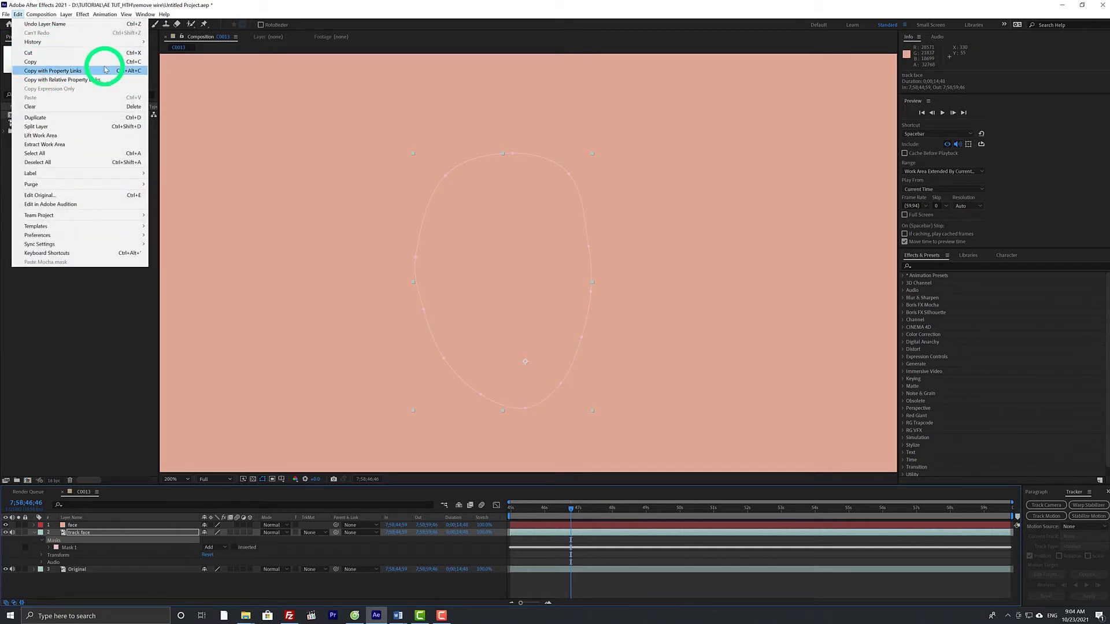
click(57, 74)
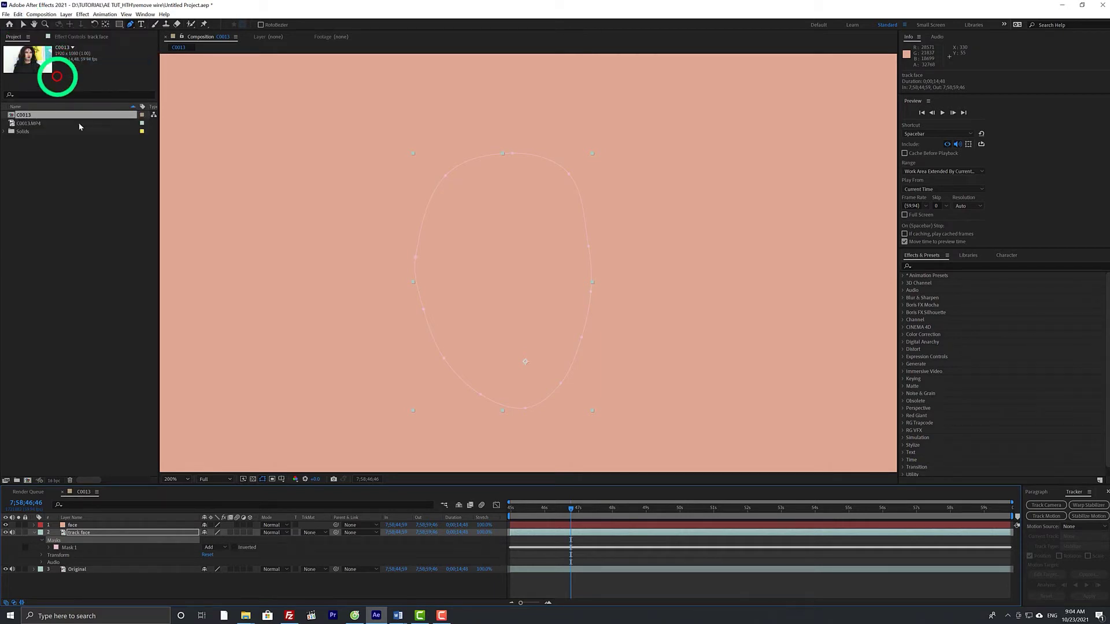
- Paste the copied mask onto the face layer at 7;58;44;59 and check it at 7;58;45;44
click(74, 526)
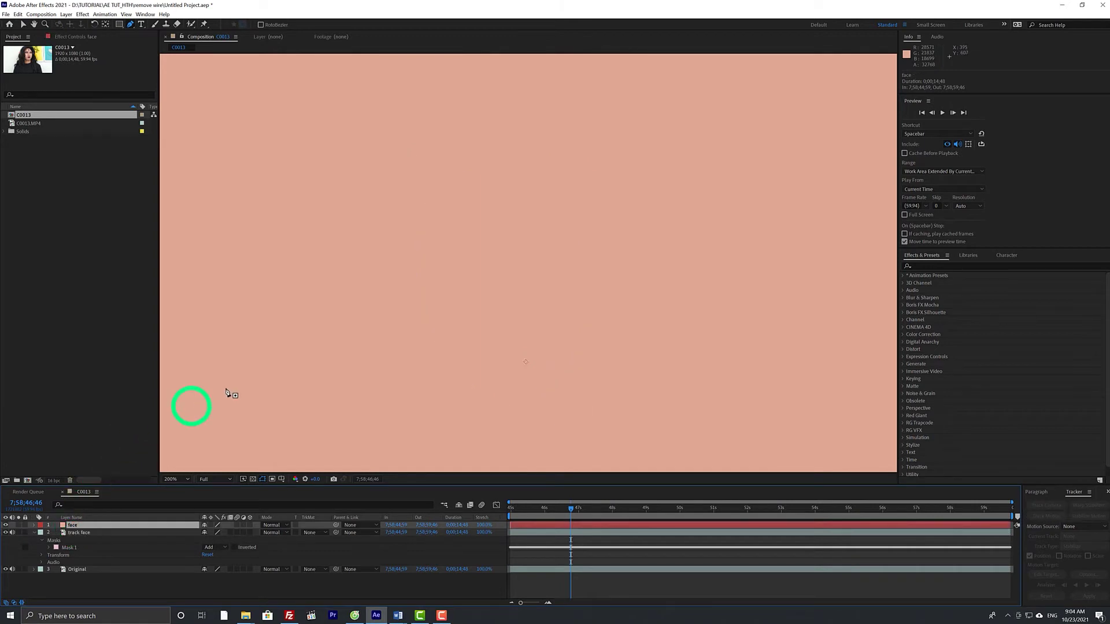
drag(547, 513, 505, 516)
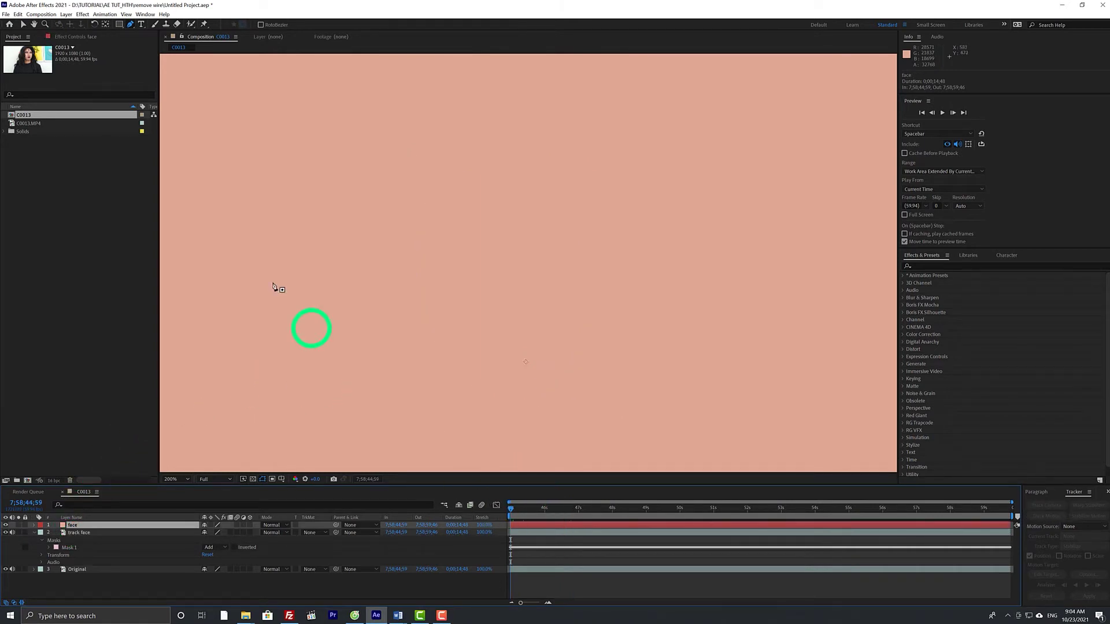
click(18, 14)
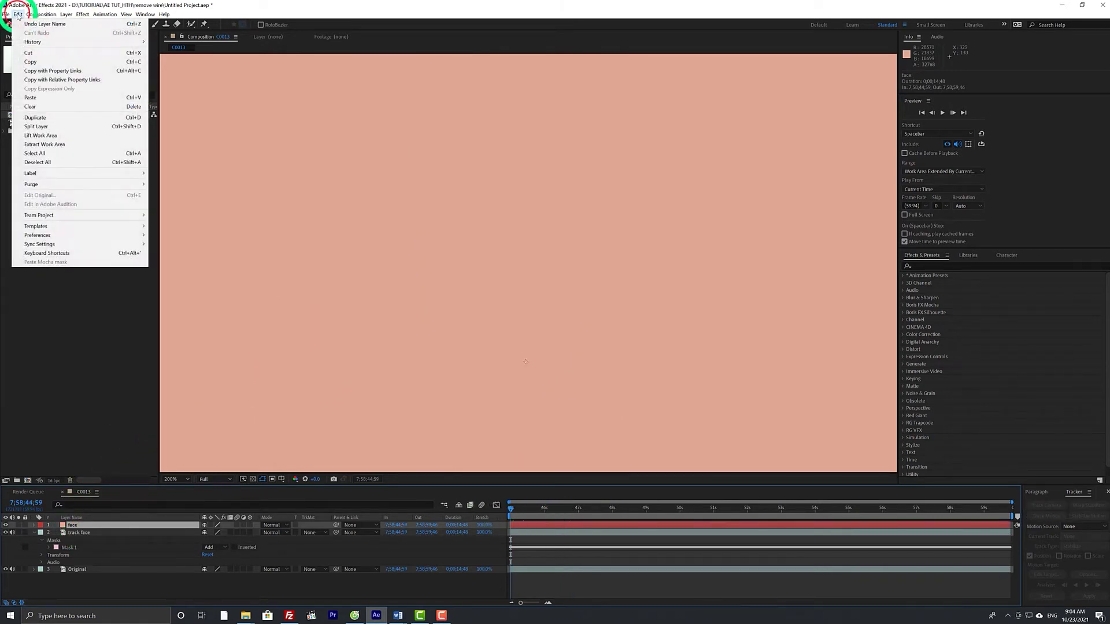
click(52, 97)
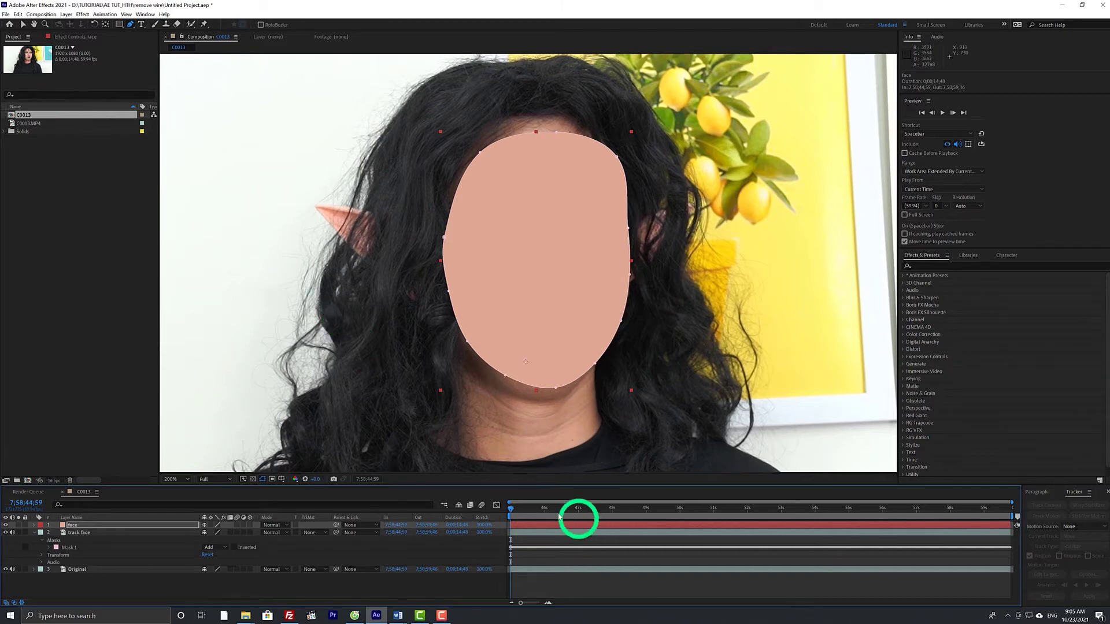
drag(512, 508, 537, 518)
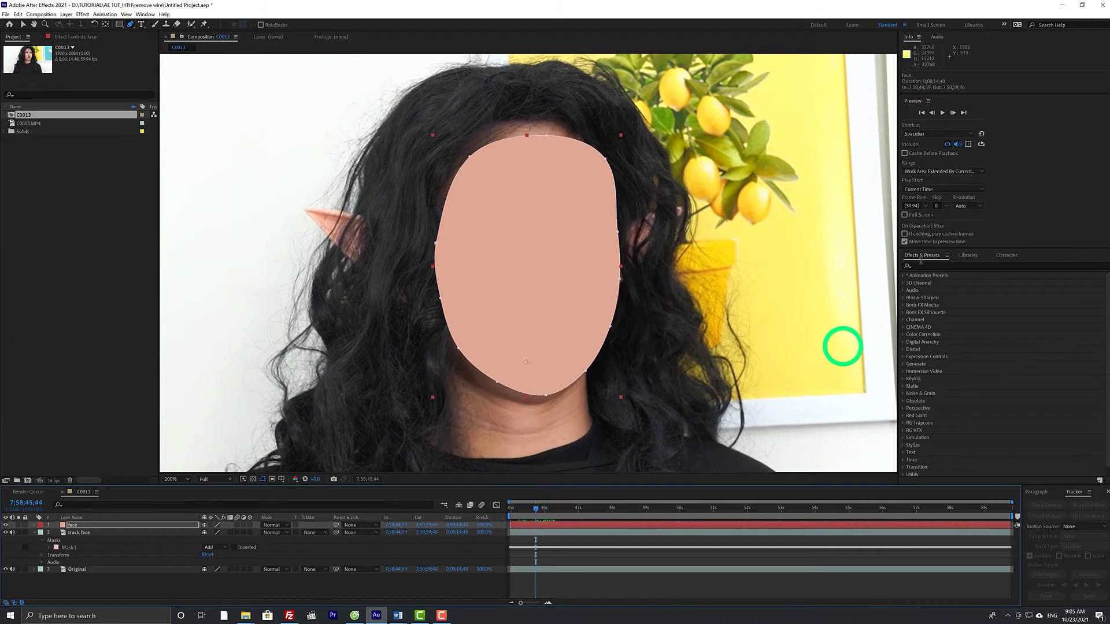
- Look through the Distort effects for one that suits the face layer
click(905, 351)
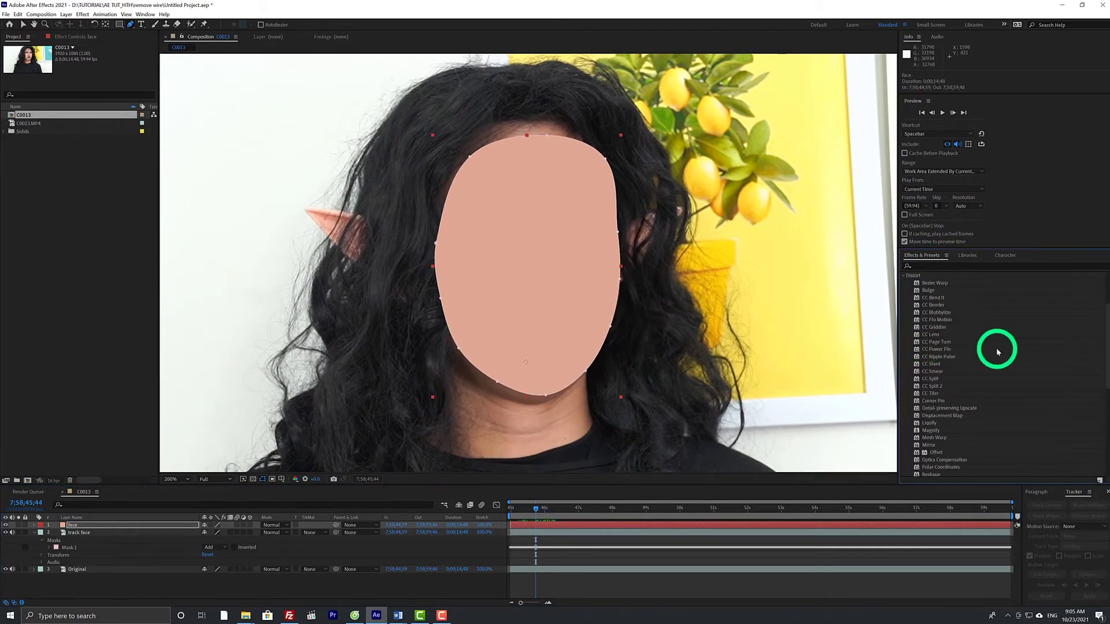
scroll(996, 352, down, 5)
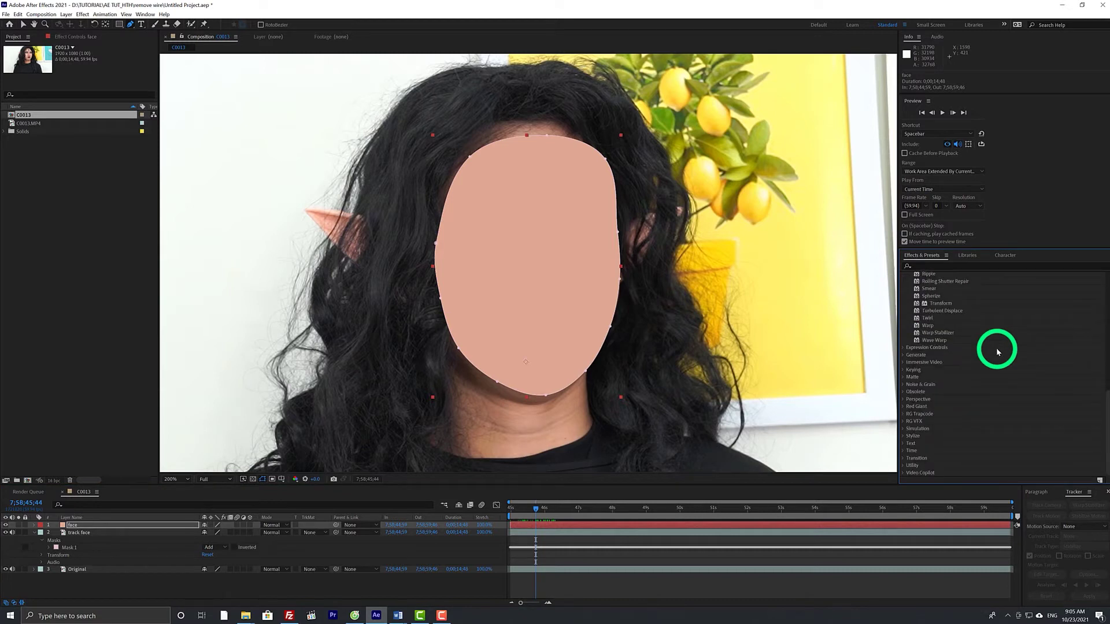
scroll(996, 352, up, 5)
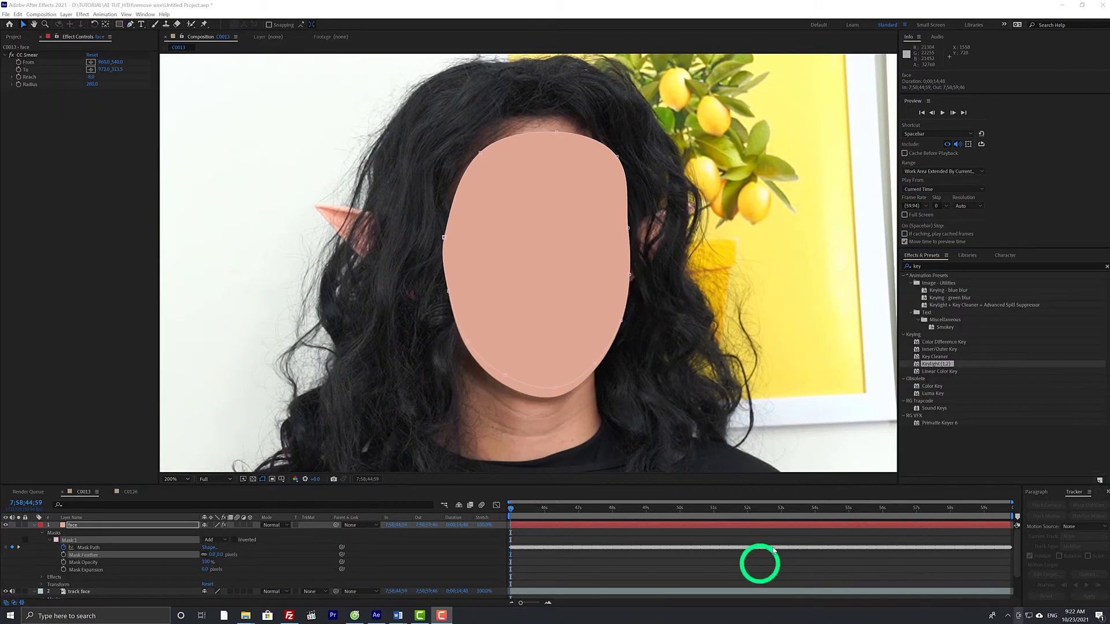
- Play back the masked clip and set the Mask Feather of the face layer's Mask 1 to about 38 pixels
key(space)
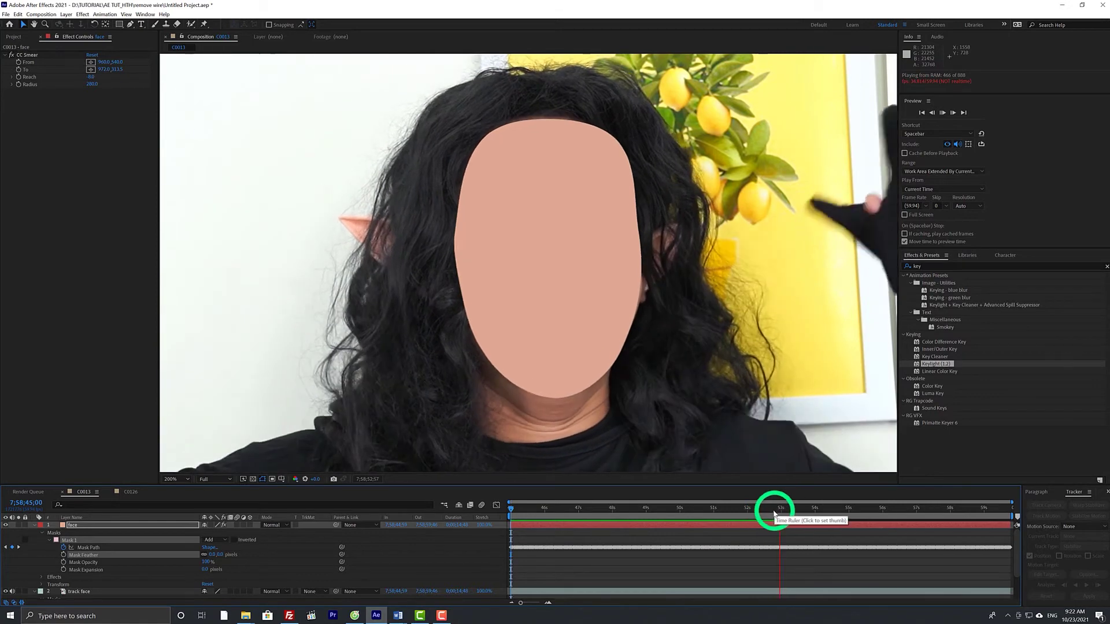
key(space)
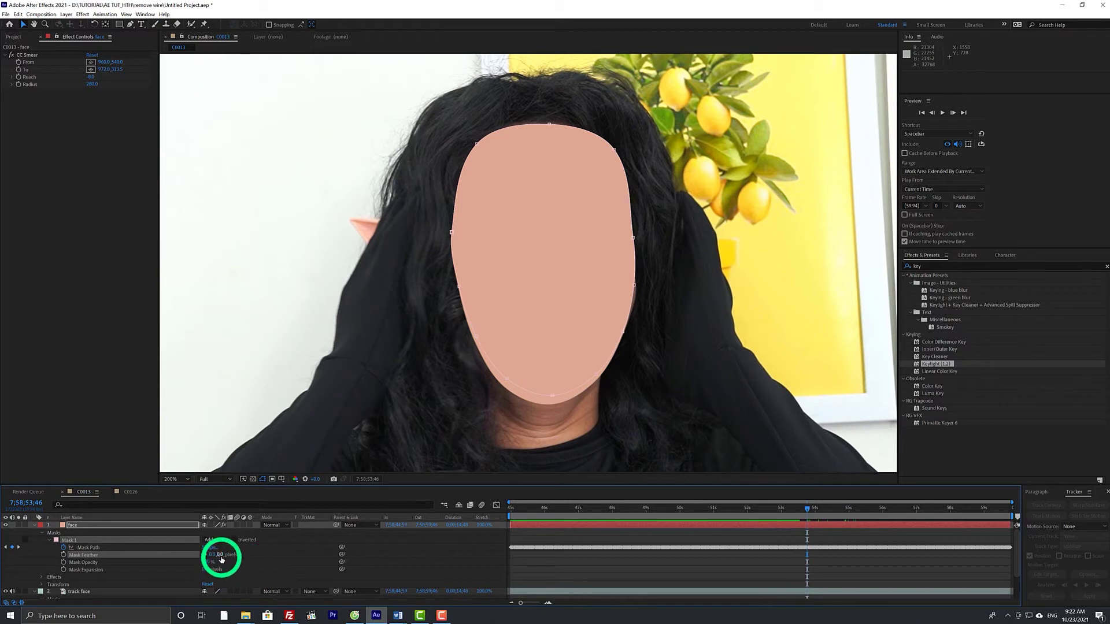
drag(221, 557, 237, 554)
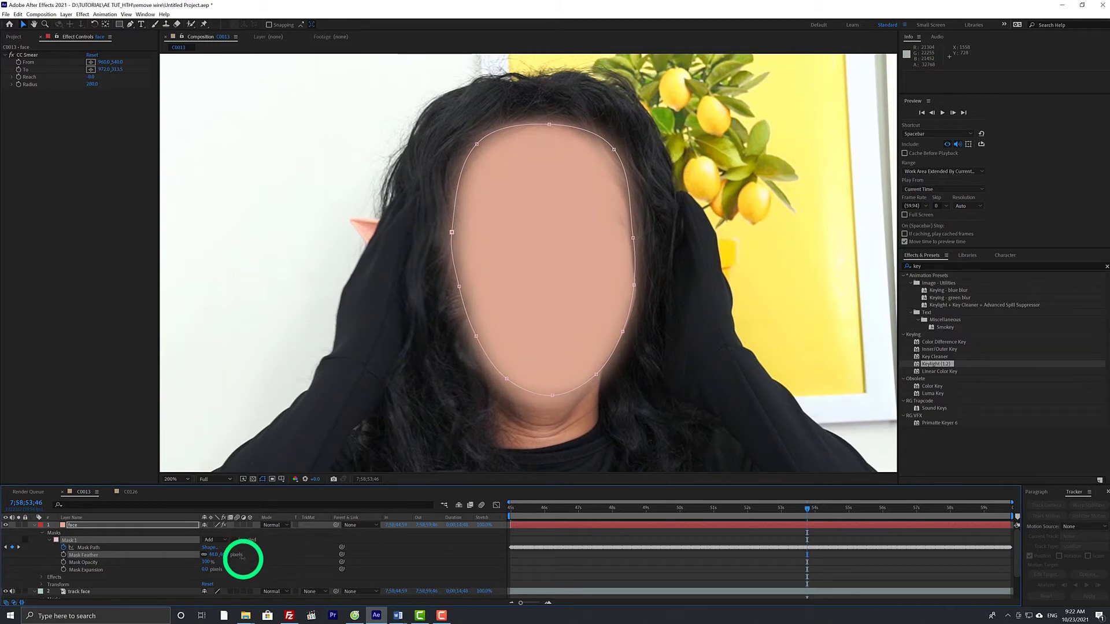
drag(805, 512, 893, 511)
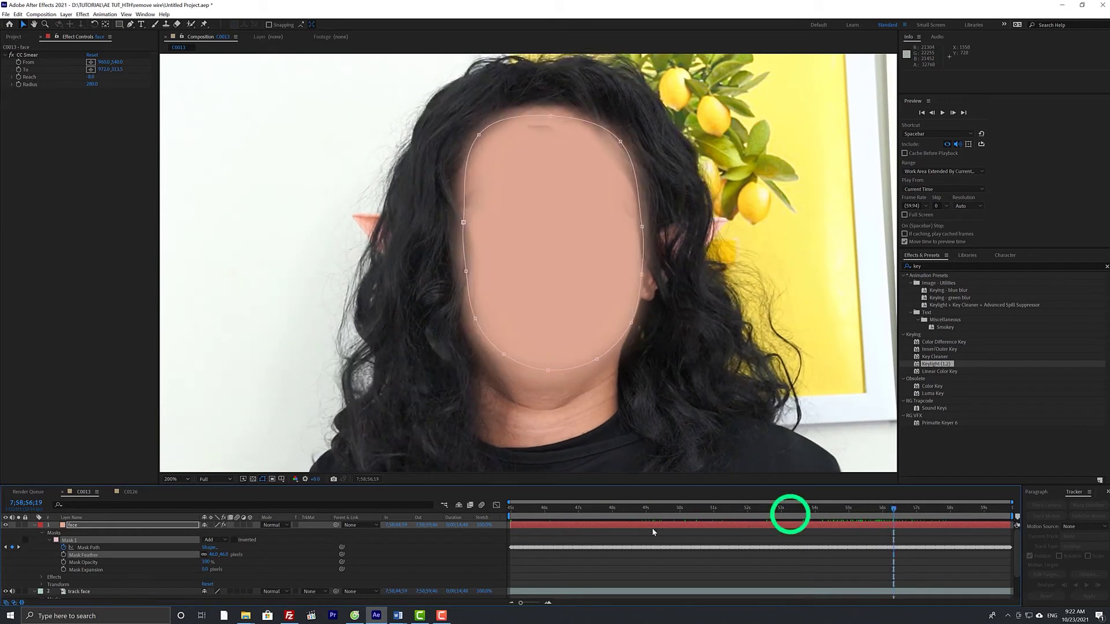
click(225, 554)
click(226, 556)
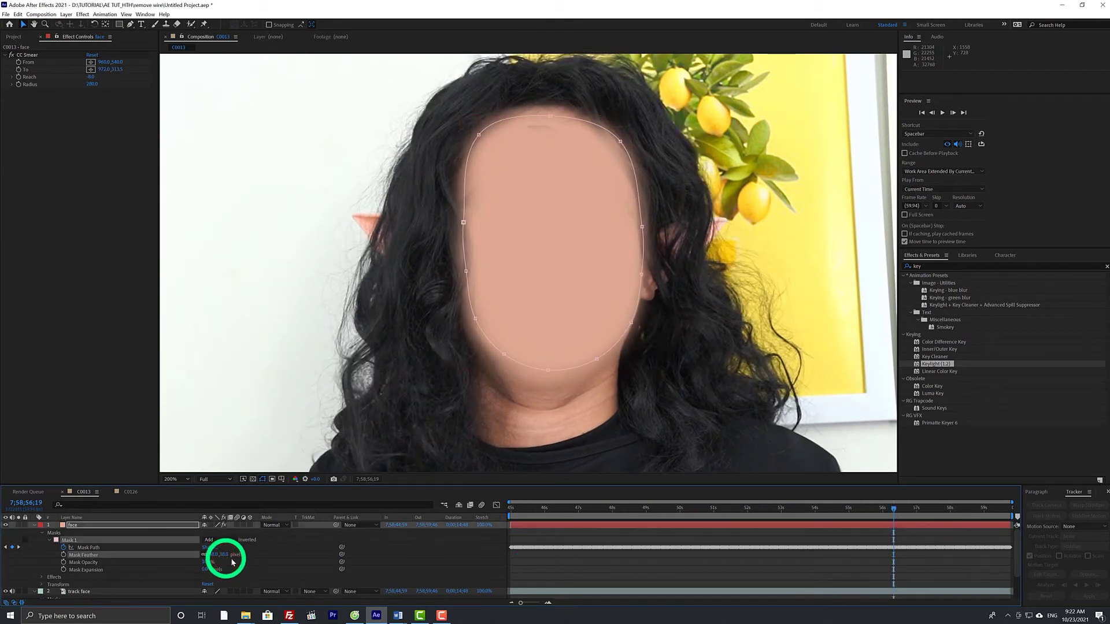
click(613, 540)
click(871, 537)
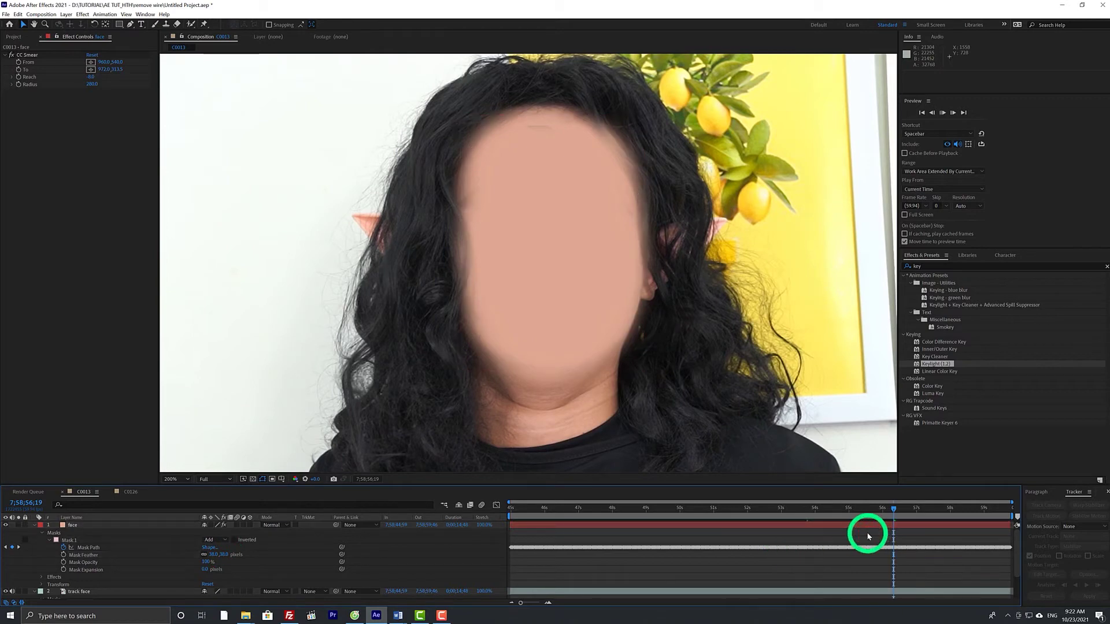
- Preview the feathered face solid through the clip with the whole frame in view, stopping at 7;58;56;42
key(space)
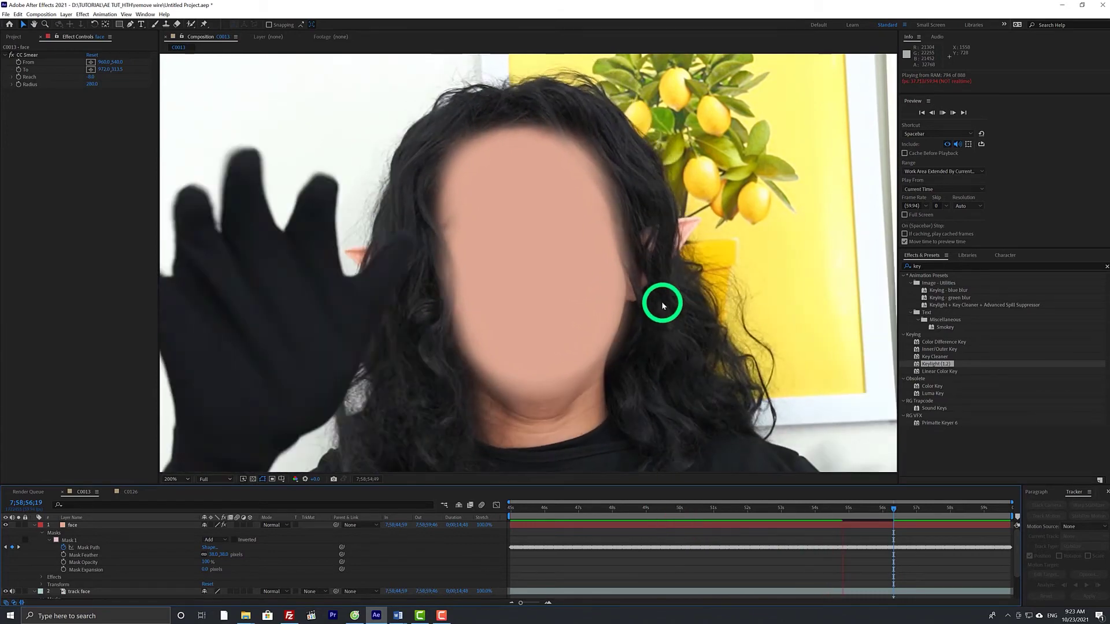
key(comma)
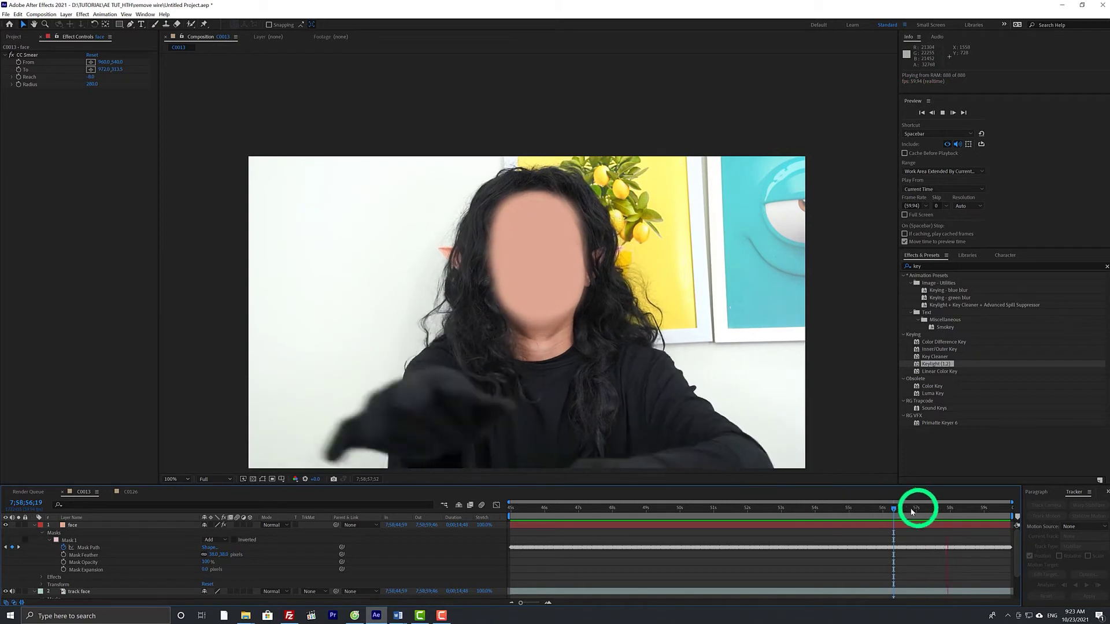
key(space)
mouse_move(923, 514)
mouse_down()
mouse_move(936, 513)
mouse_move(906, 514)
mouse_up()
click(298, 507)
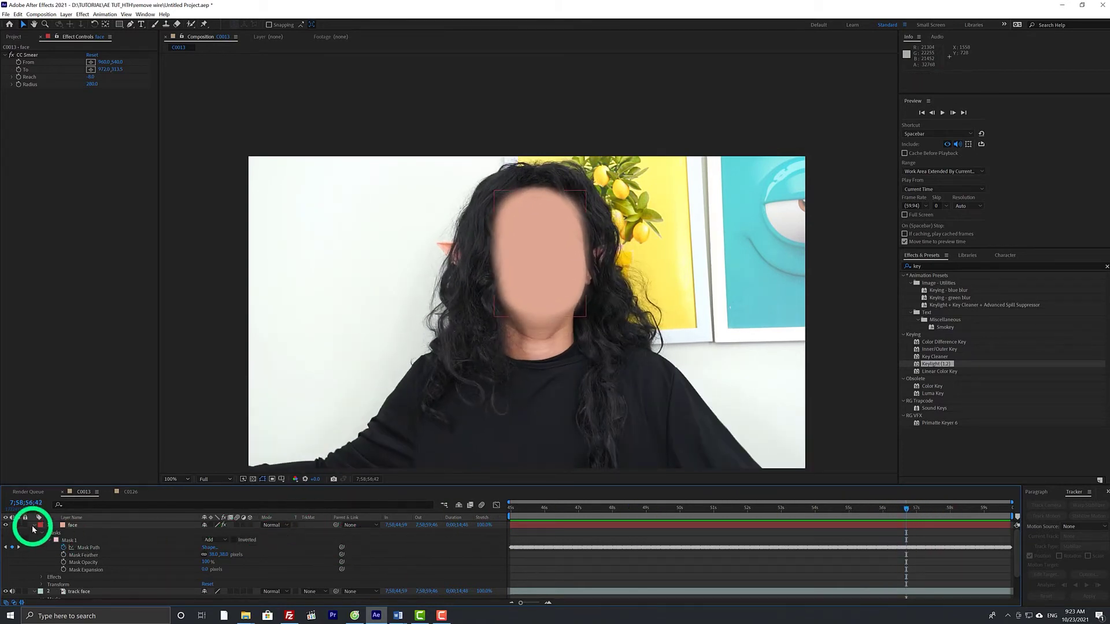
- Try the Stencil Alpha, Stencil Luma and Multiply blending modes on the face layer
click(32, 528)
click(216, 540)
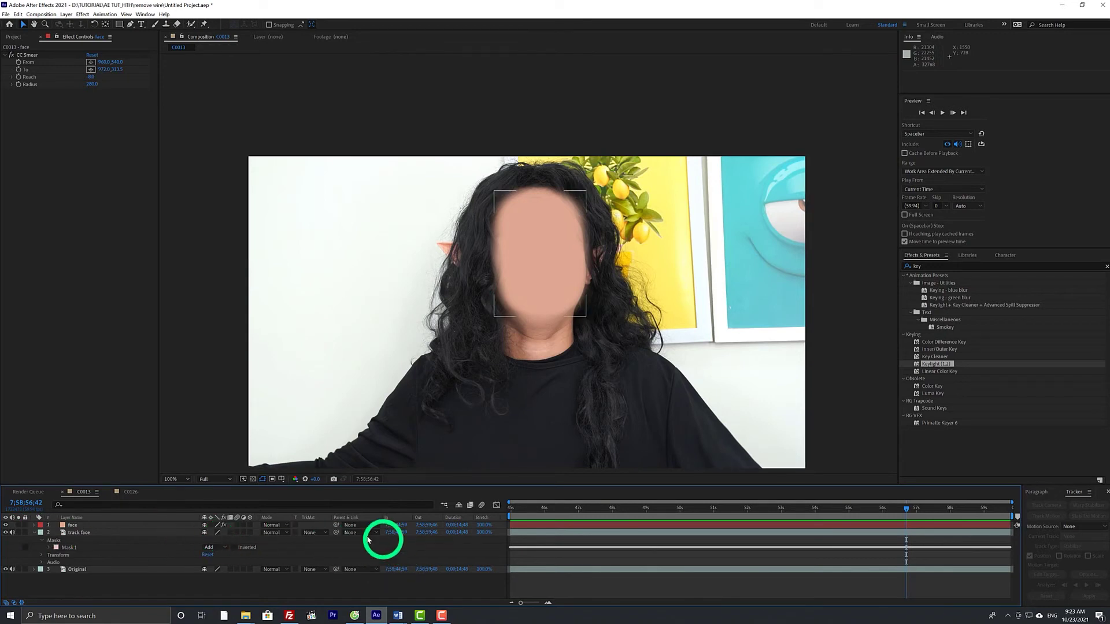
click(286, 525)
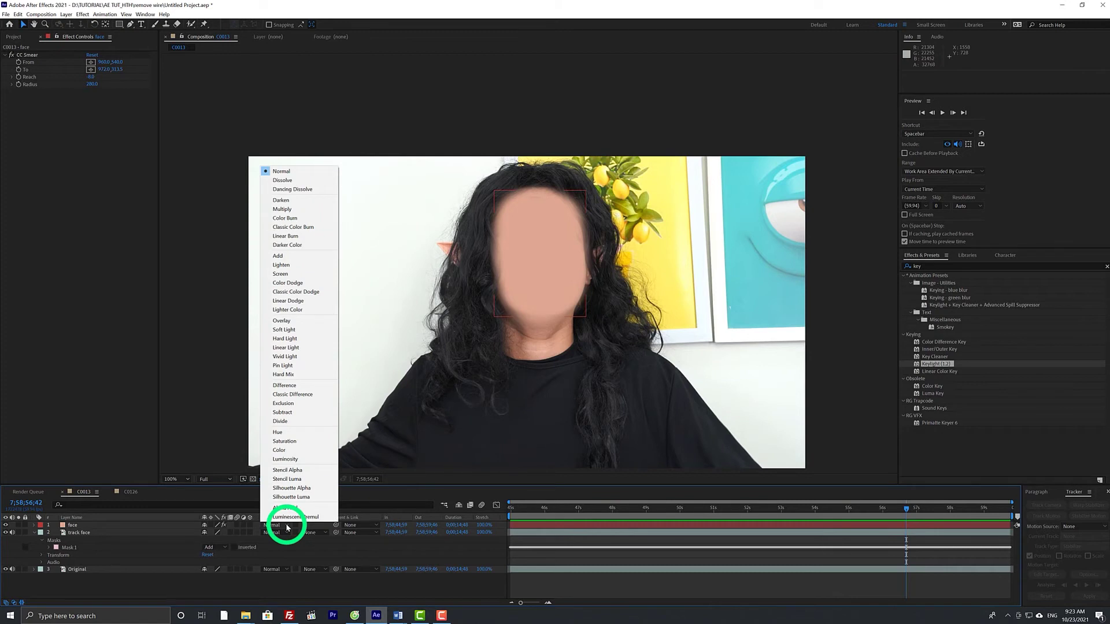
click(301, 470)
click(282, 525)
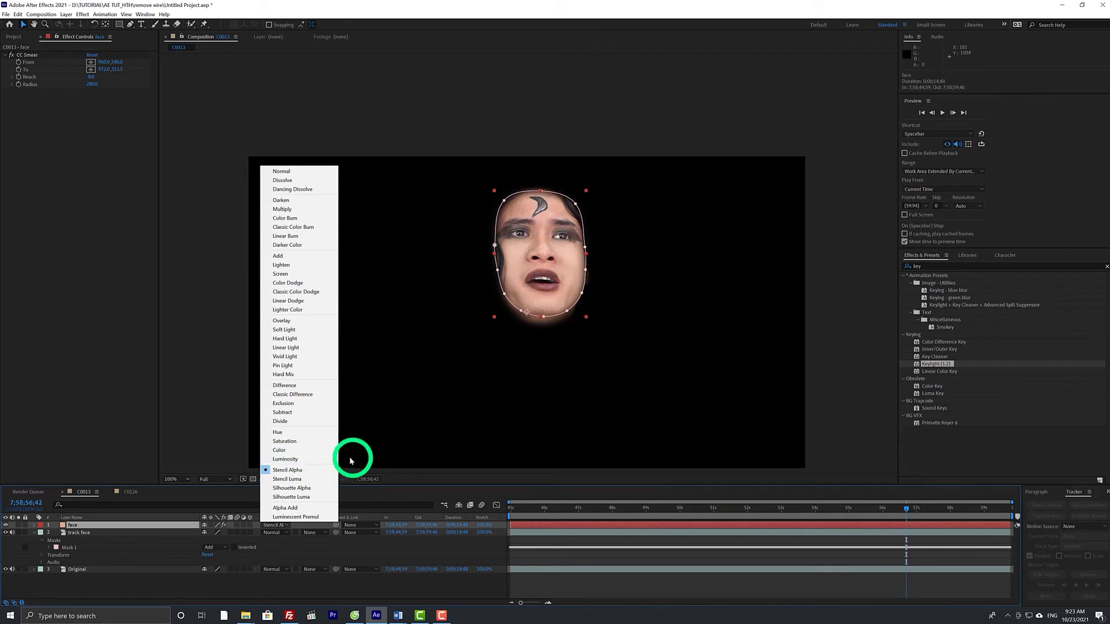
click(306, 480)
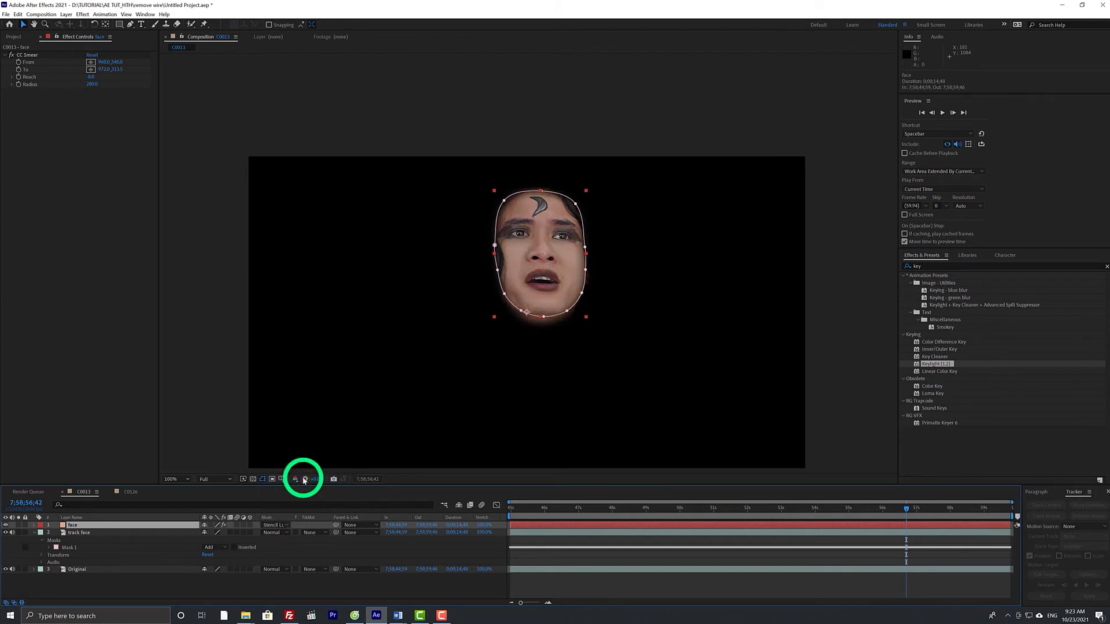
click(288, 526)
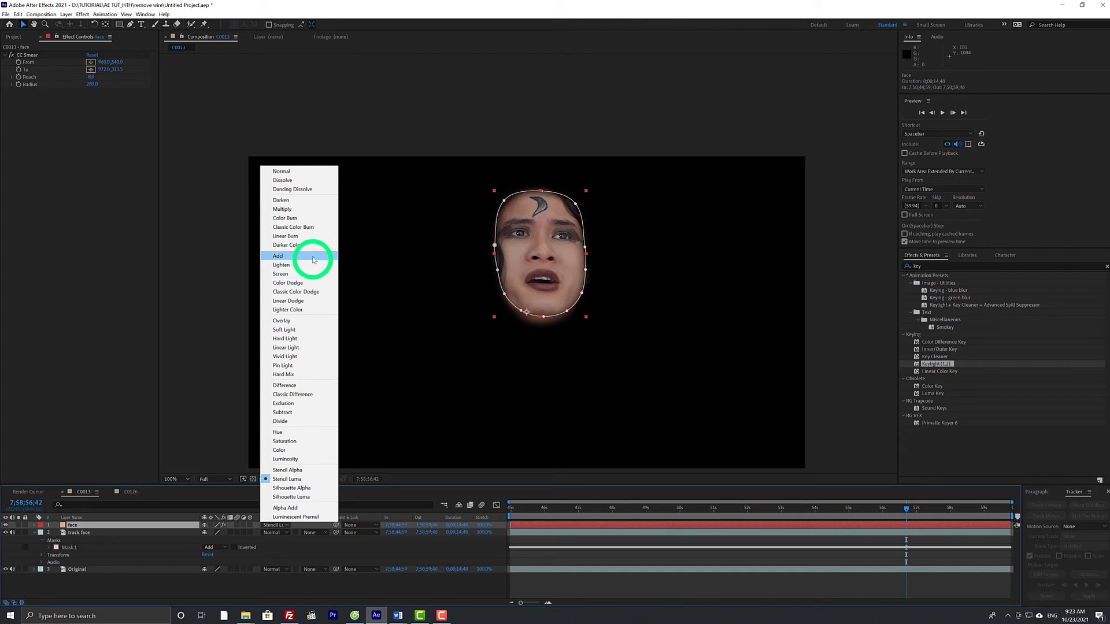
click(306, 210)
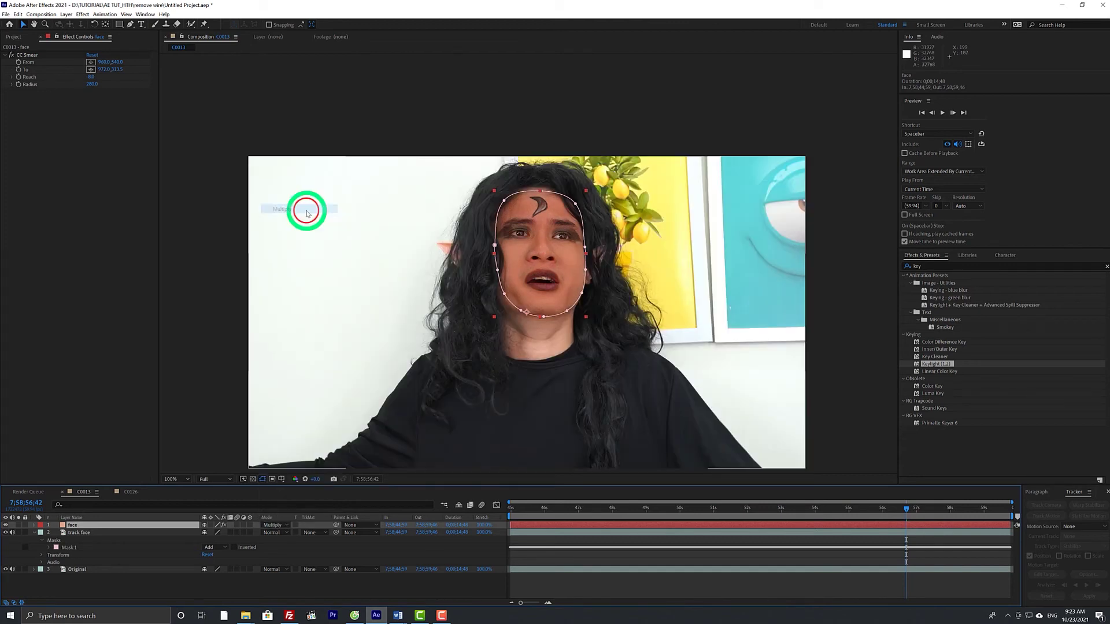
- Try the Subtract blending mode on the face layer and check it at 7;58;52;59
click(281, 524)
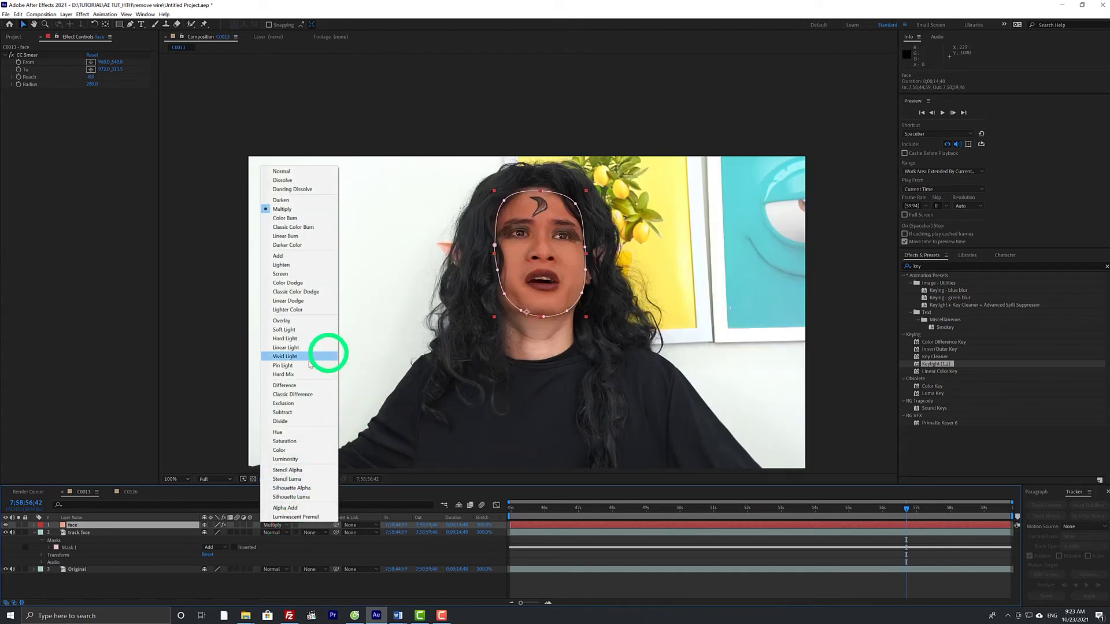
click(322, 413)
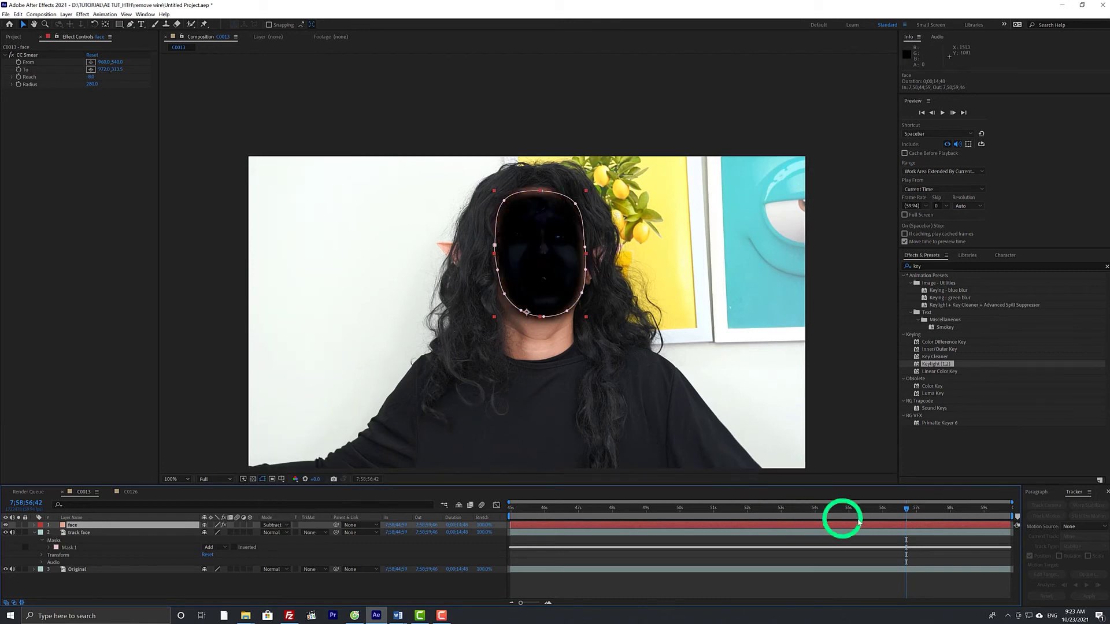
drag(900, 513, 770, 525)
click(717, 555)
click(714, 557)
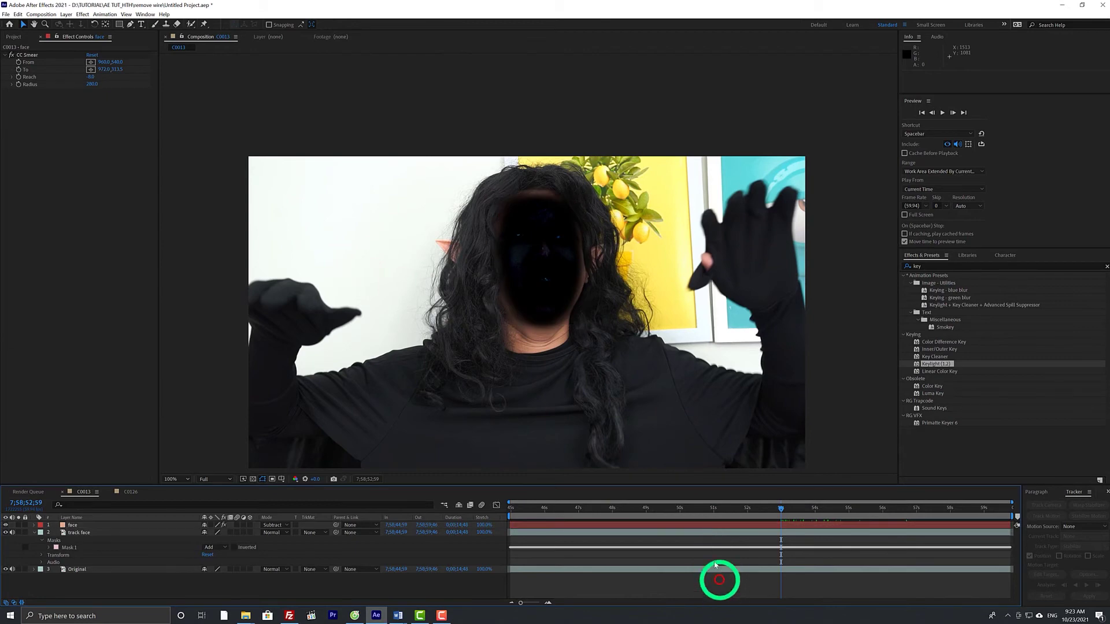
- Inspect the subtracted face and its mask edges up close at 7;58;50;23 and 7;58;52;30
click(404, 515)
click(828, 522)
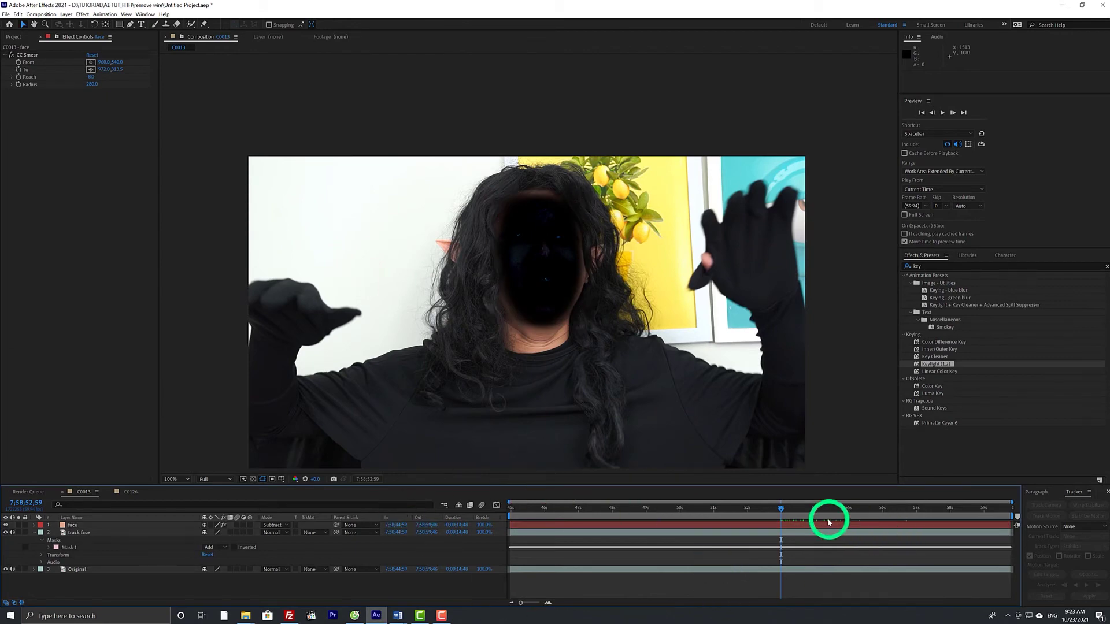
drag(801, 514, 691, 528)
scroll(583, 345, up, 4)
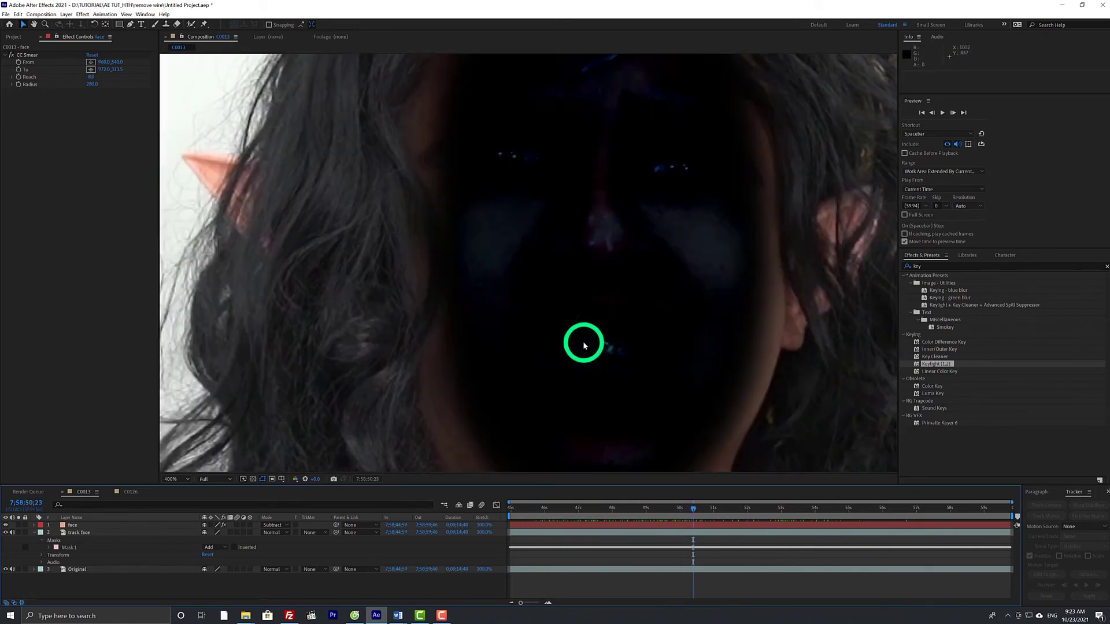
scroll(583, 345, down, 2)
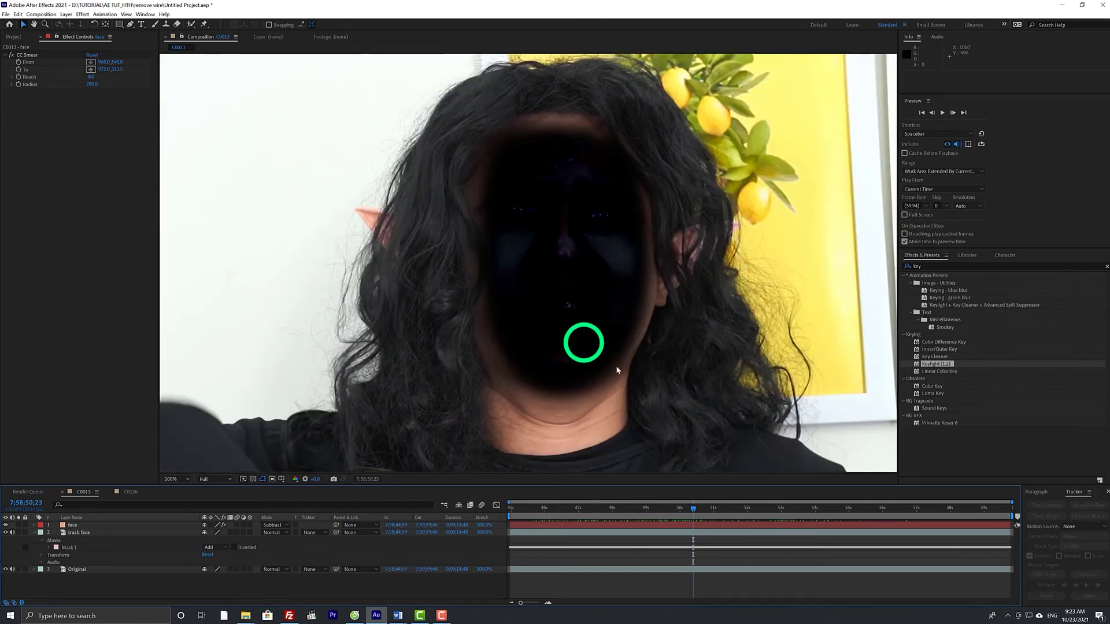
drag(711, 514, 765, 524)
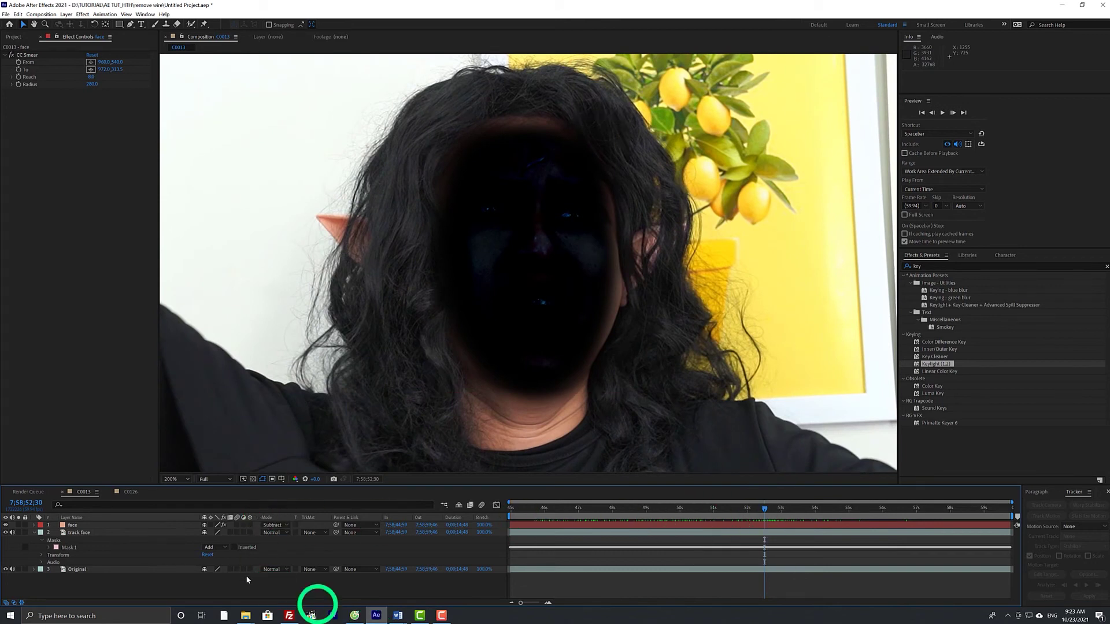
- Set the Mask Feather of the face layer's Mask 1 to 20 pixels and check it up to 7;58;54;59
click(174, 525)
click(33, 528)
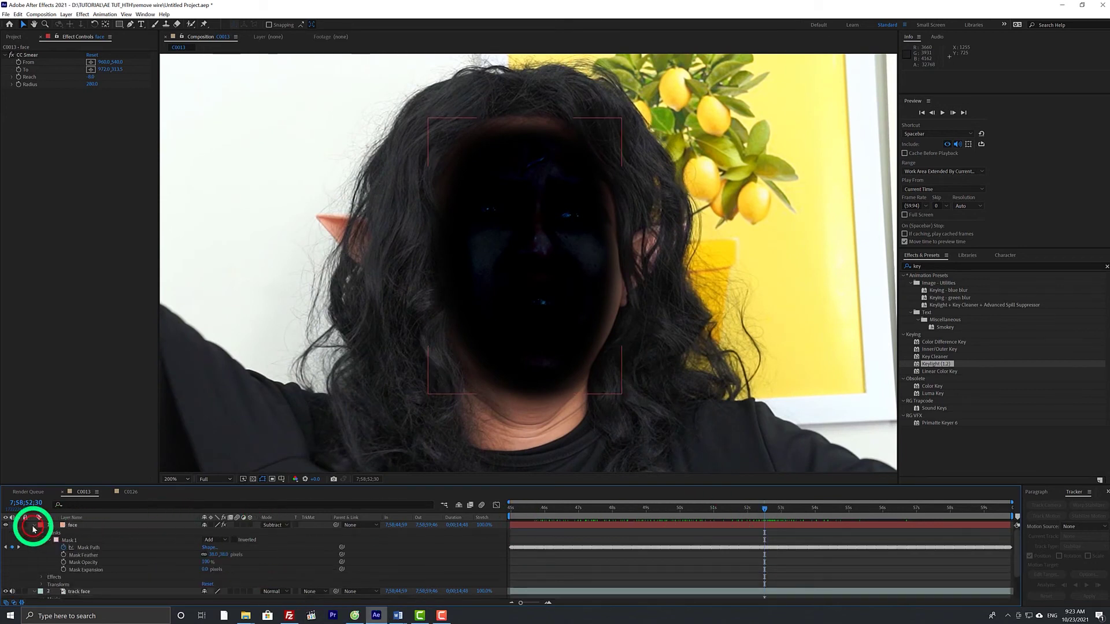
drag(226, 557, 224, 561)
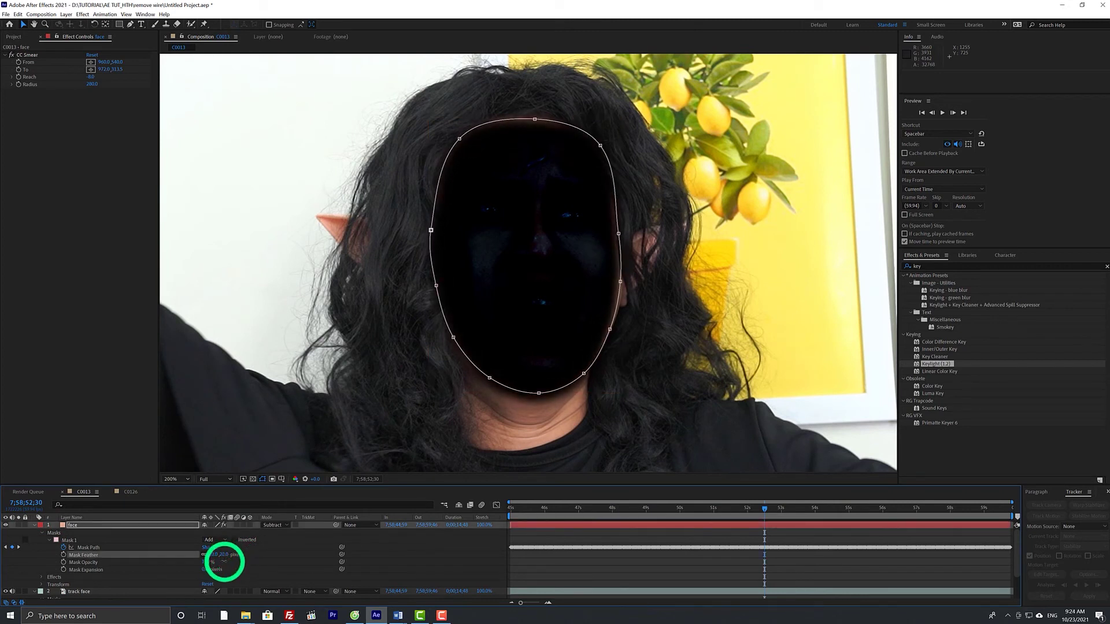
click(966, 581)
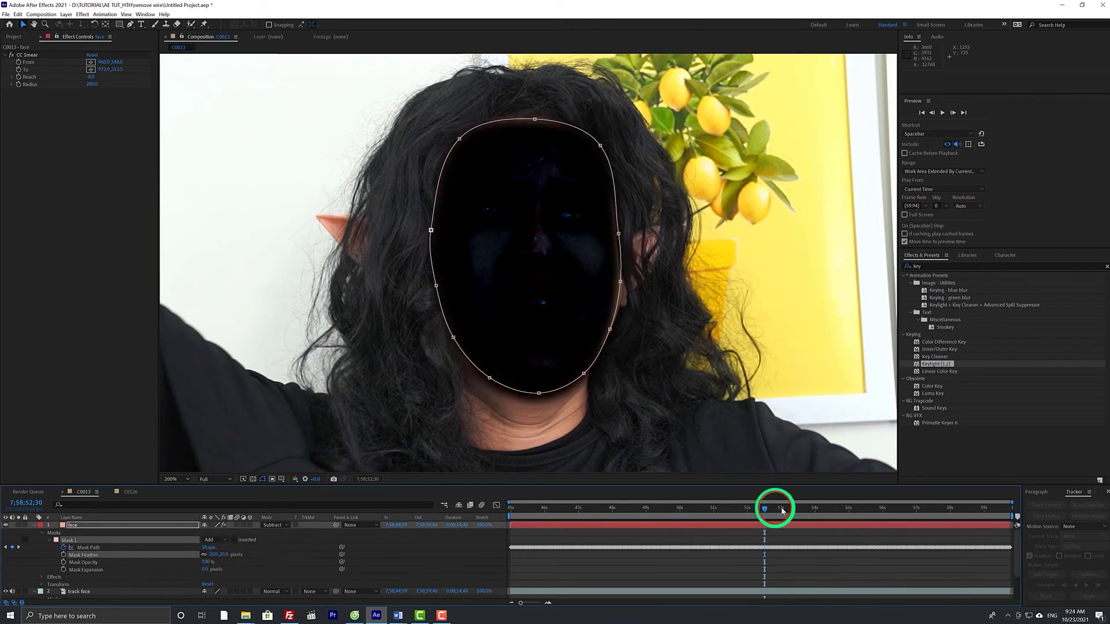
drag(783, 511, 850, 540)
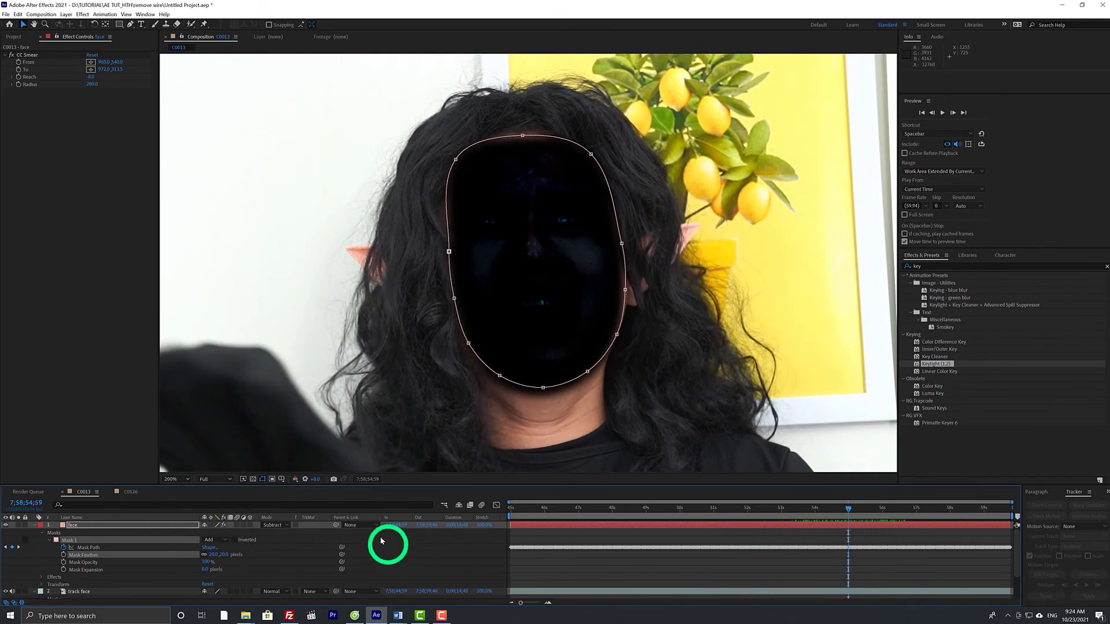
- Try the Hard Light blending mode on the face layer, then set its mode to Normal
click(275, 525)
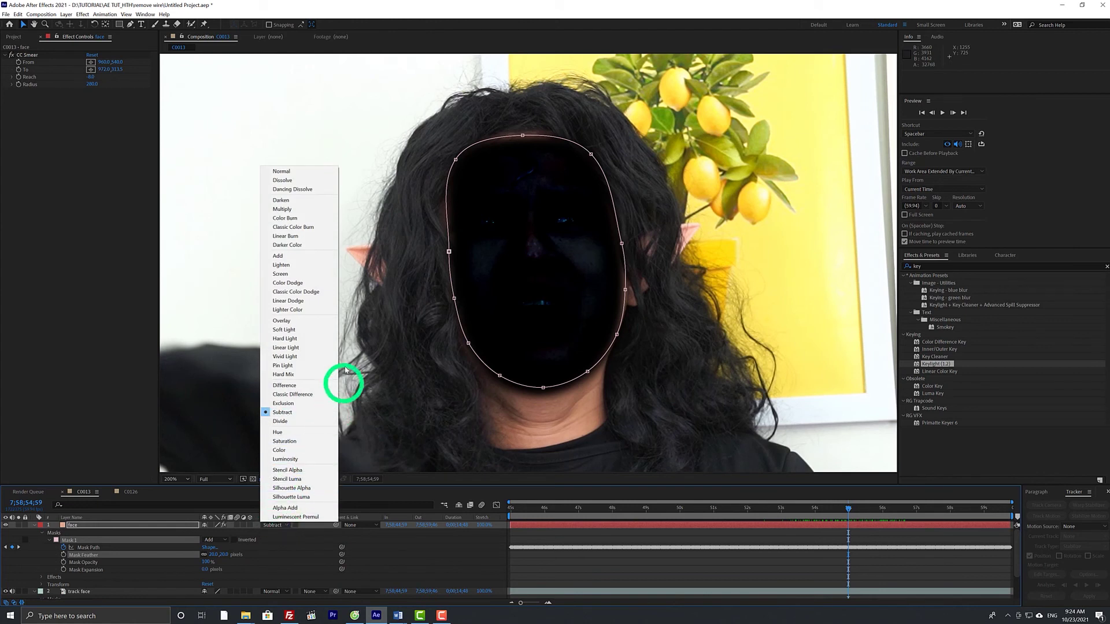
click(303, 338)
click(280, 523)
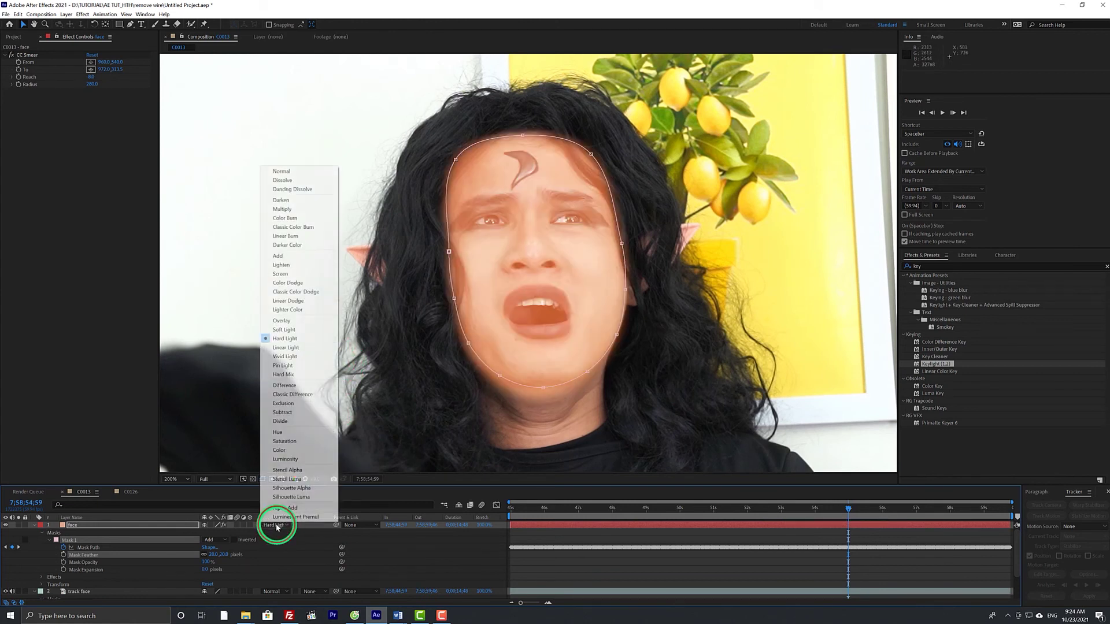
click(304, 172)
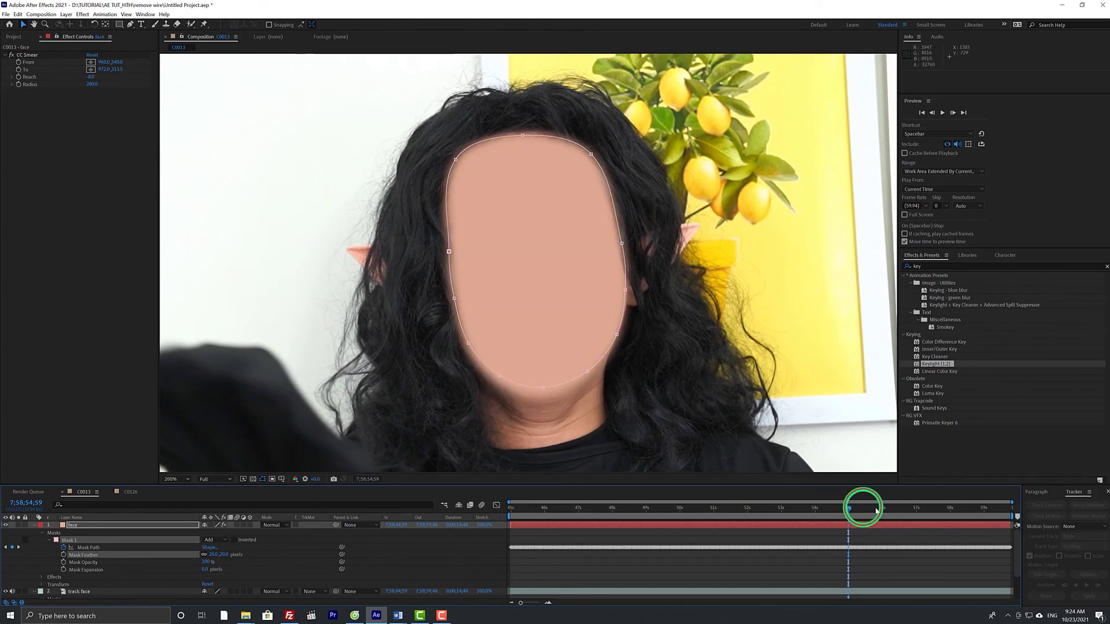
- Play back the faceless clip from its start at 7;58;44;59 and view the frame at 7;58;46;54
drag(876, 510, 509, 536)
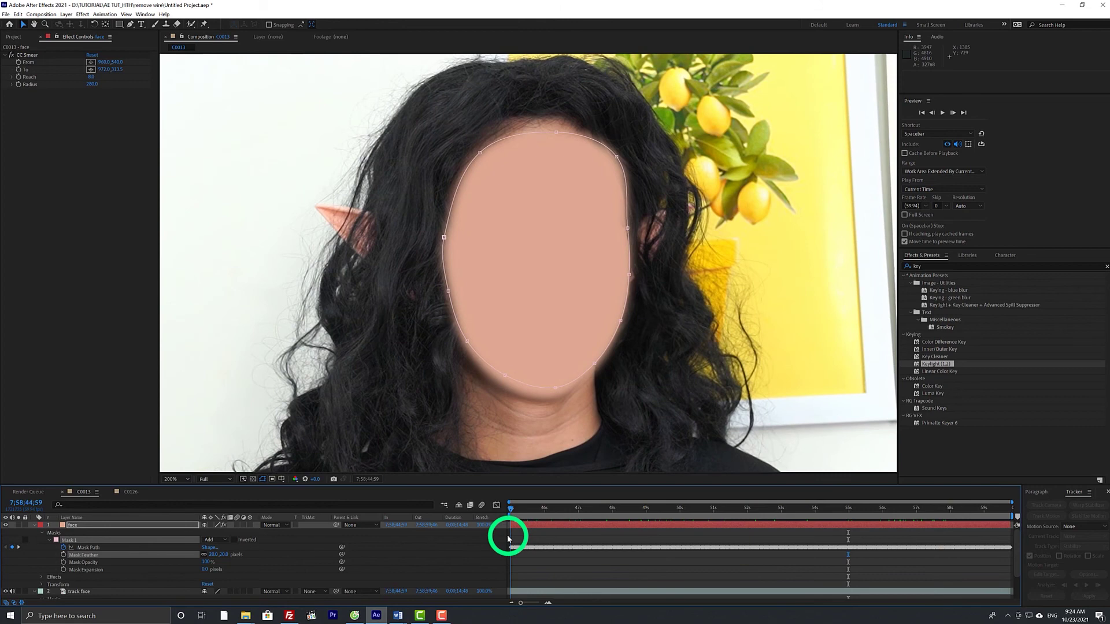
click(587, 539)
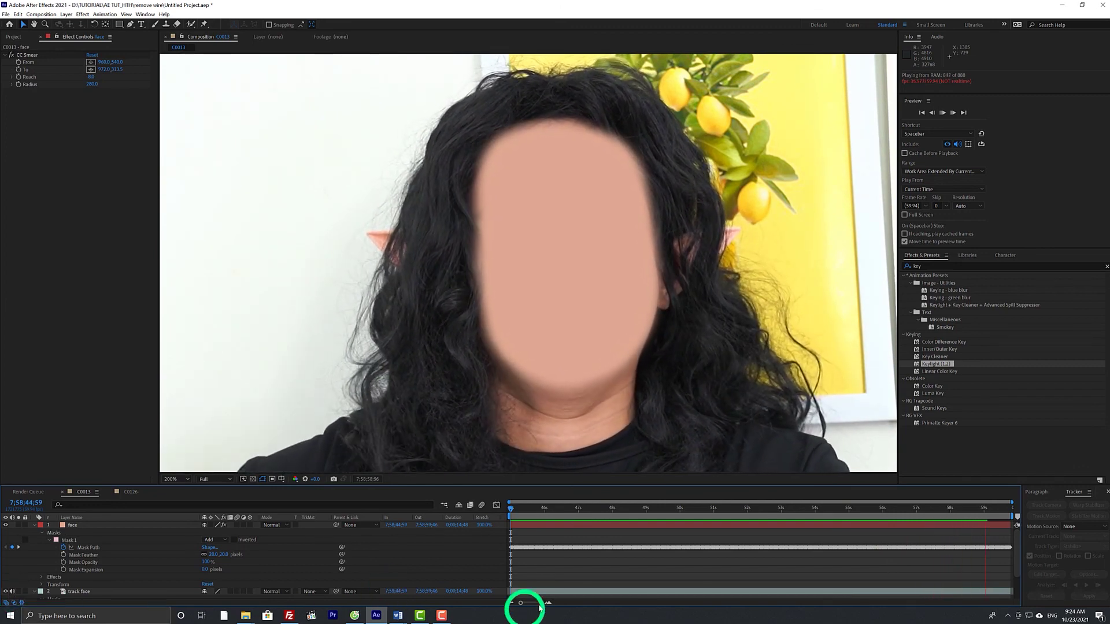
click(575, 511)
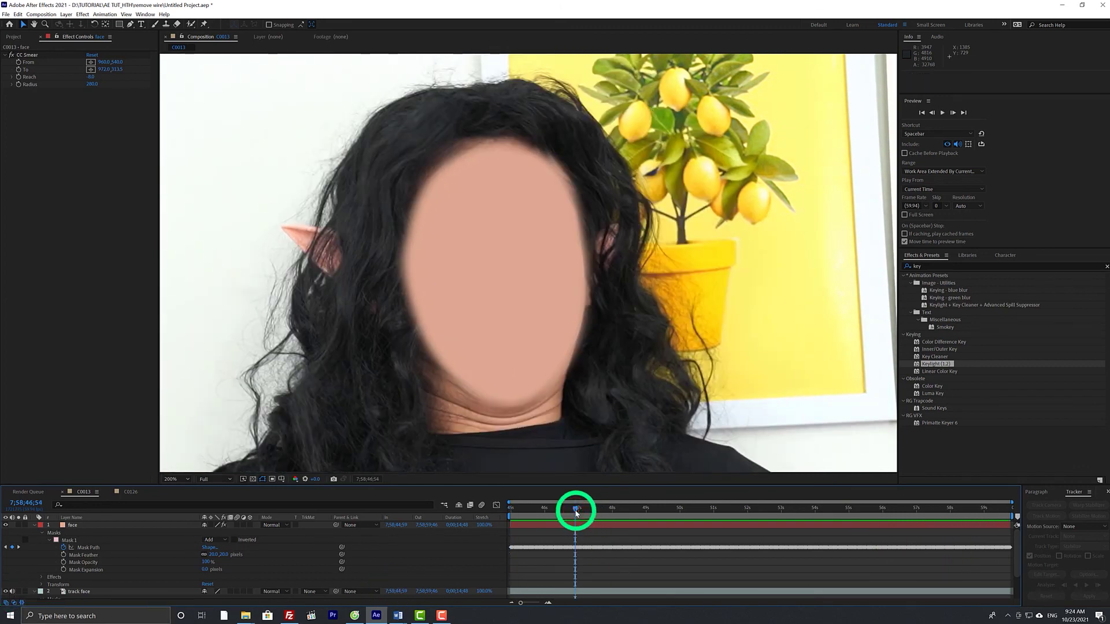